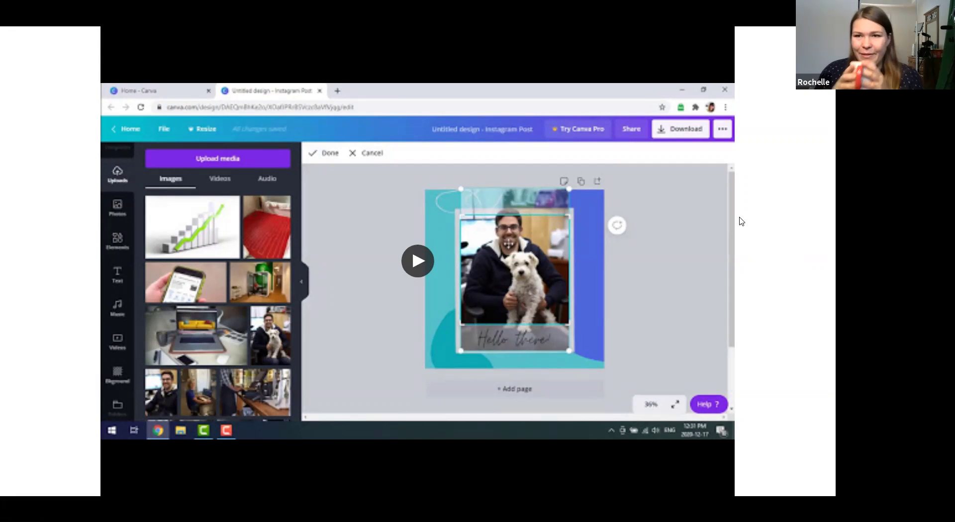
Play the recorded walkthrough and look over the home page's folder list and its templates, features, learning and pricing sections
{"action": "left_click", "coordinate": [418, 261]}
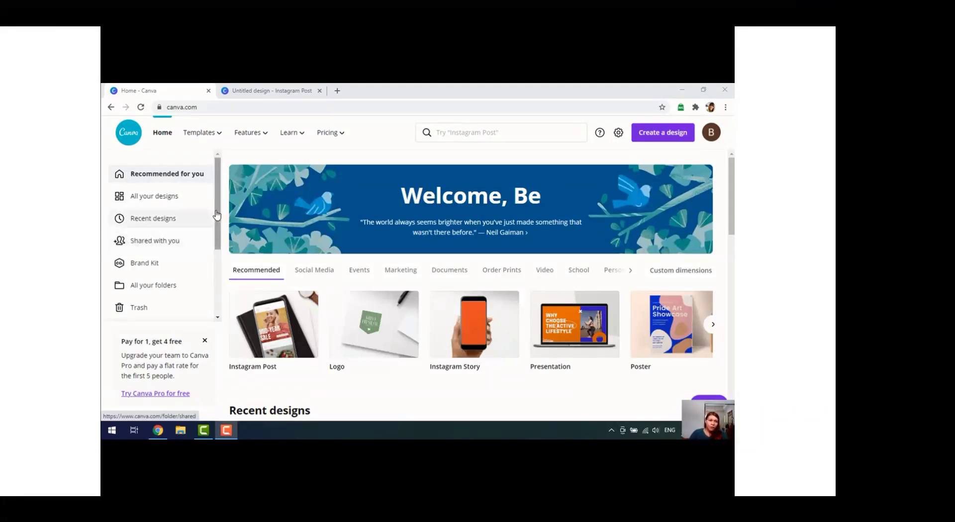
{"action": "scroll", "coordinate": [164, 258], "scroll_direction": "down", "scroll_amount": 2}
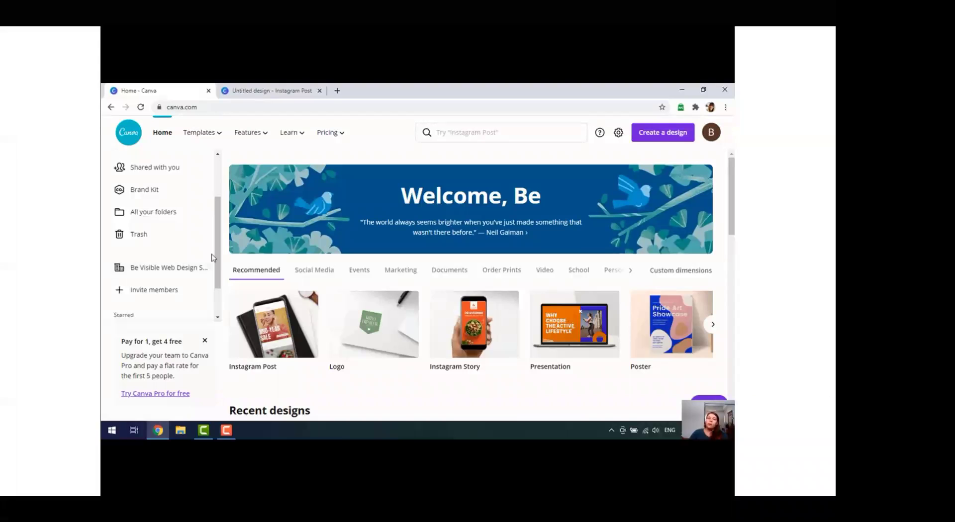
{"action": "scroll", "coordinate": [222, 239], "scroll_direction": "up", "scroll_amount": 1}
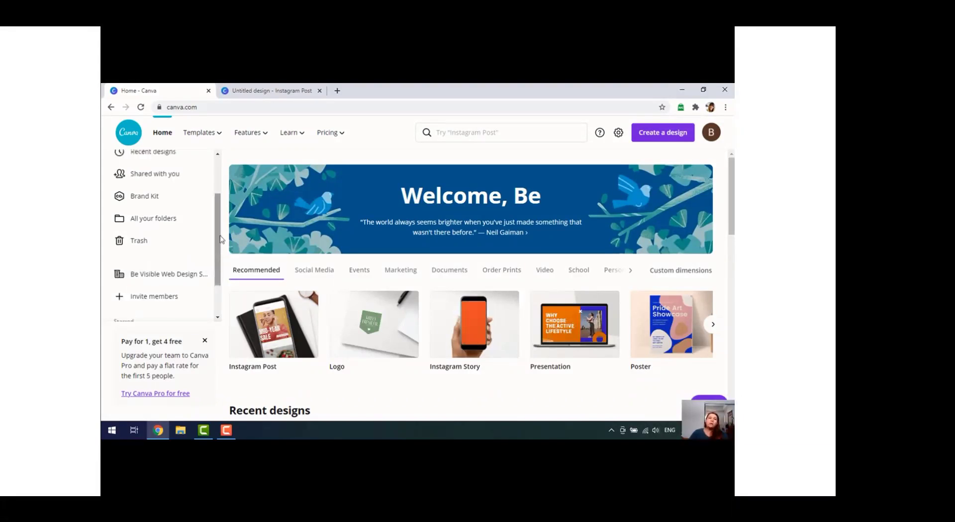
{"action": "scroll", "coordinate": [222, 239], "scroll_direction": "up", "scroll_amount": 2}
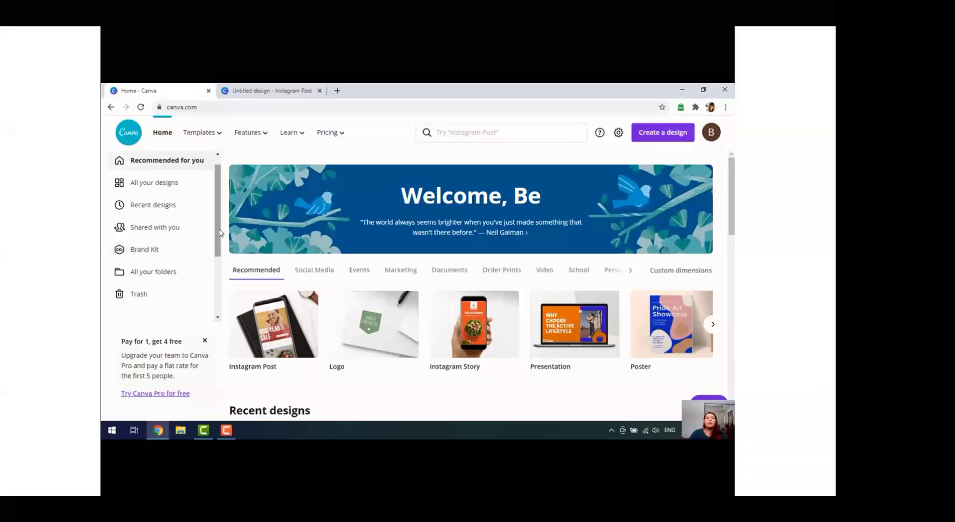
{"action": "scroll", "coordinate": [214, 237], "scroll_direction": "down", "scroll_amount": 1}
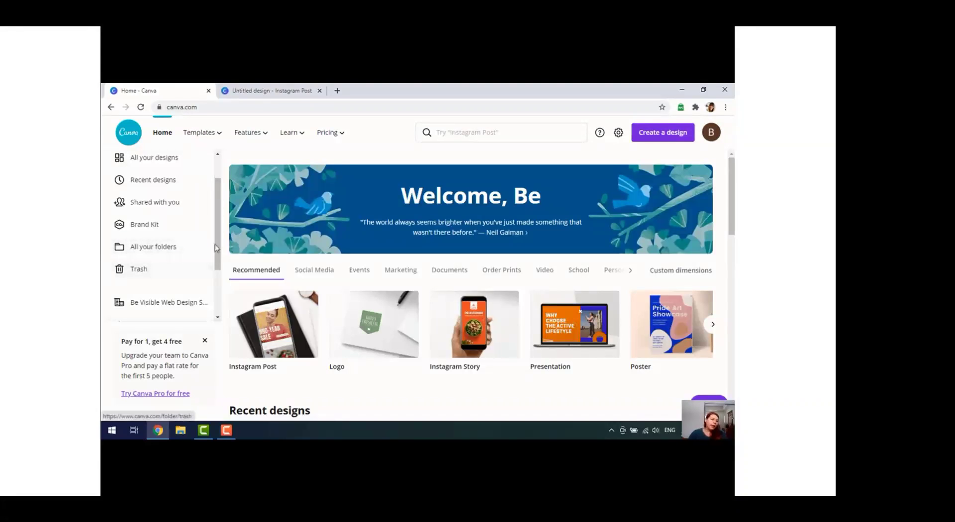
{"action": "mouse_move", "coordinate": [208, 140]}
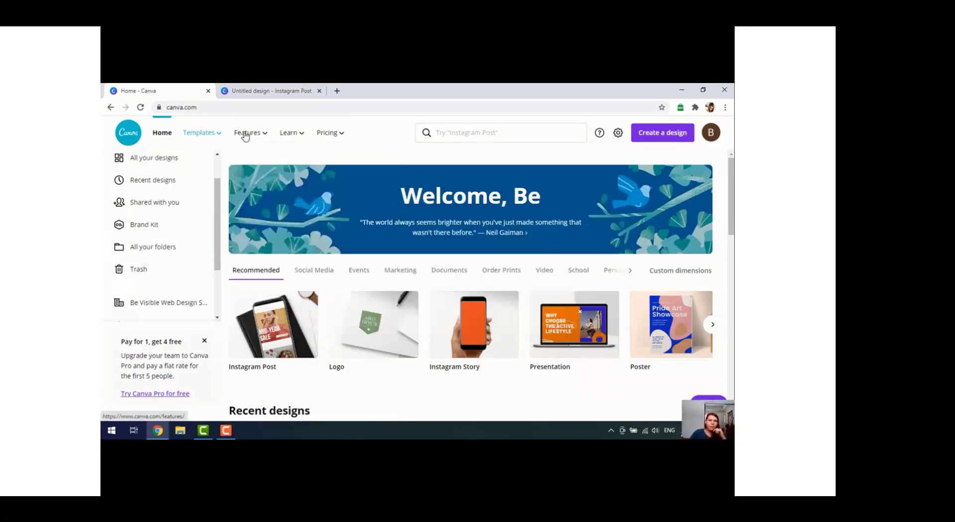
{"action": "mouse_move", "coordinate": [245, 135]}
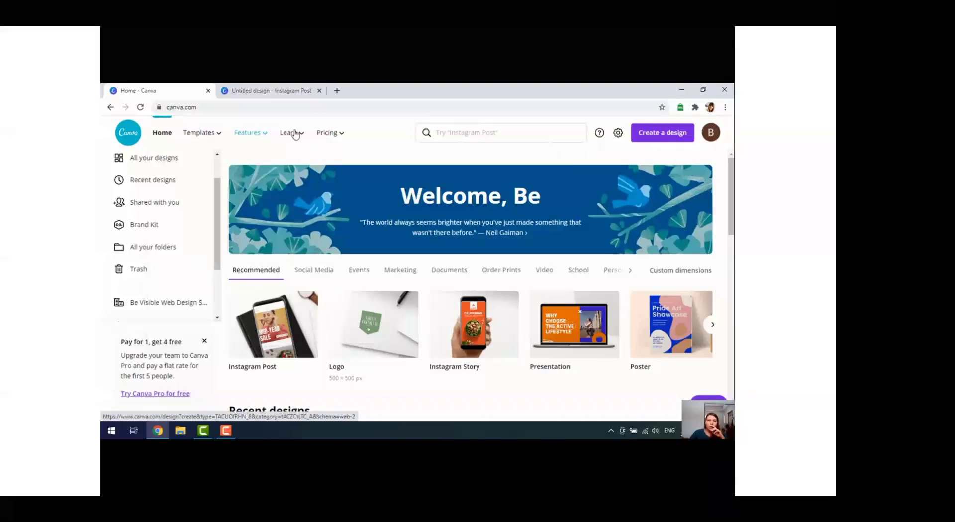
{"action": "mouse_move", "coordinate": [292, 133]}
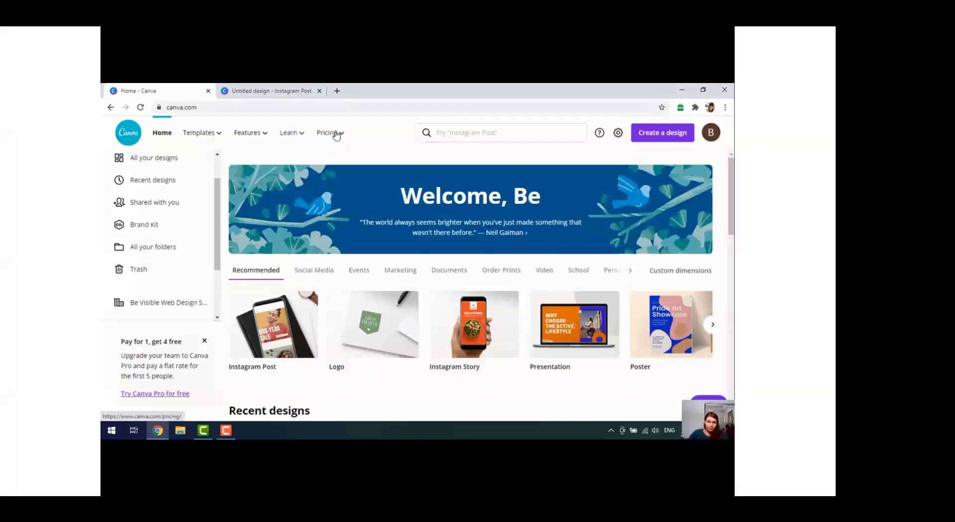
{"action": "mouse_move", "coordinate": [336, 134]}
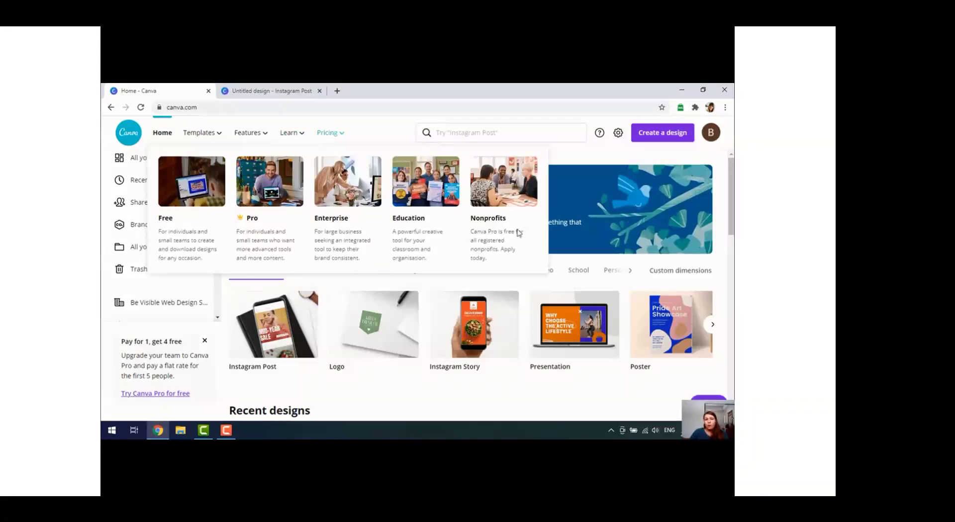
{"action": "left_click", "coordinate": [322, 133]}
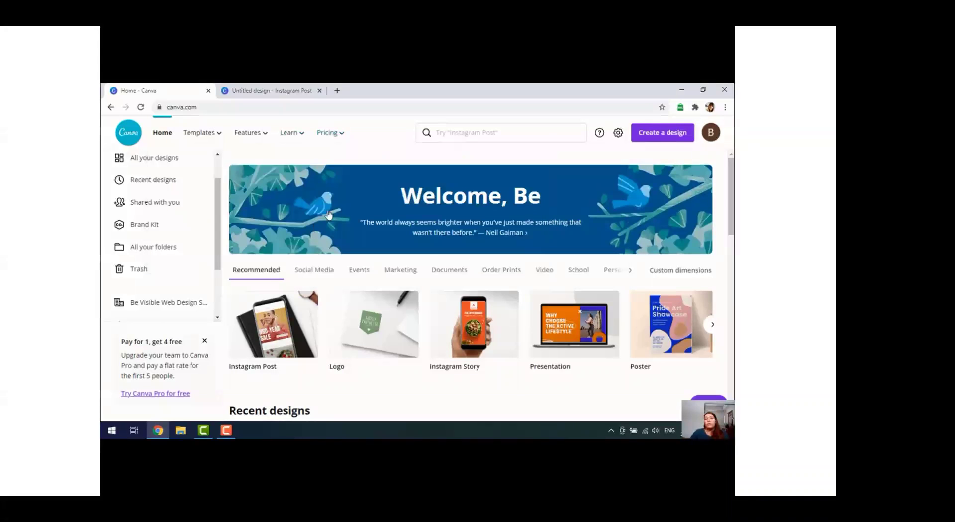
{"action": "left_click", "coordinate": [330, 131]}
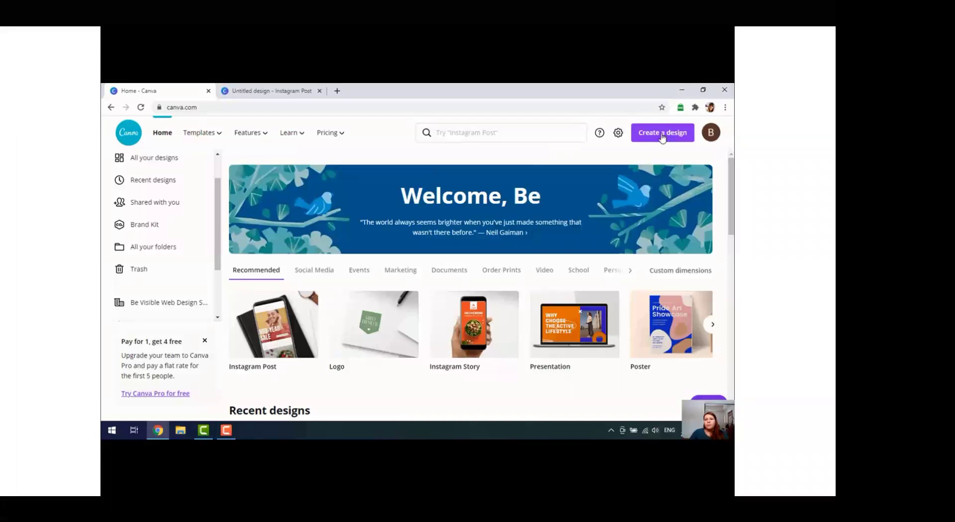
Create a blank Instagram Post design and look through the uploaded images
{"action": "left_click", "coordinate": [662, 137]}
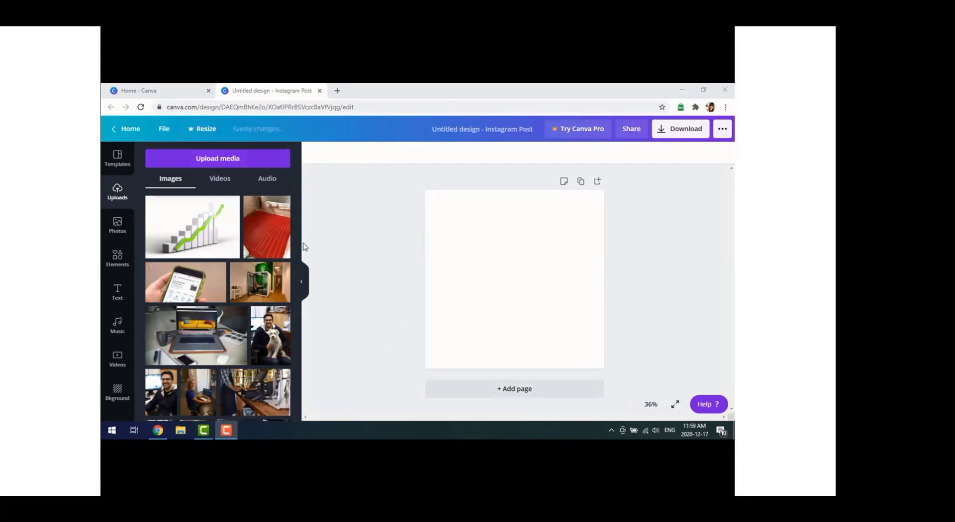
{"action": "scroll", "coordinate": [298, 258], "scroll_direction": "down", "scroll_amount": 1}
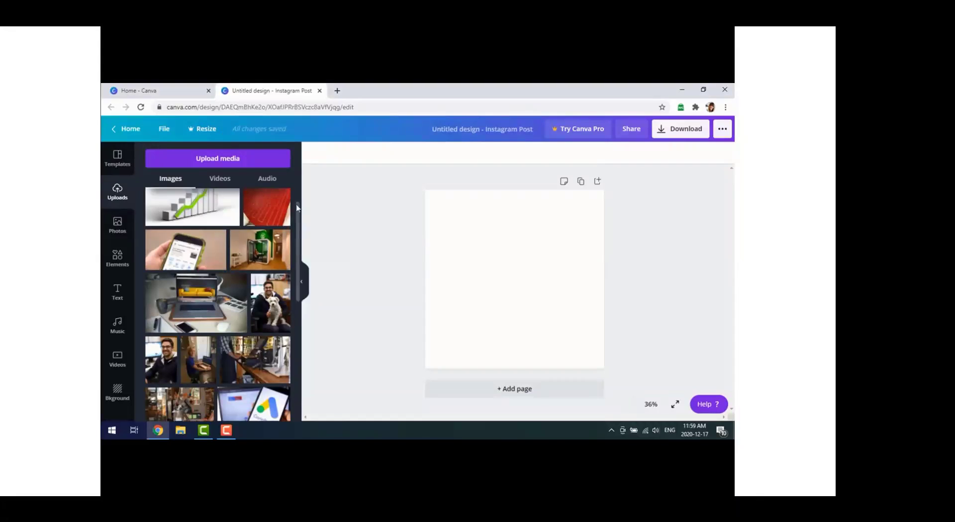
{"action": "scroll", "coordinate": [296, 204], "scroll_direction": "up", "scroll_amount": 2}
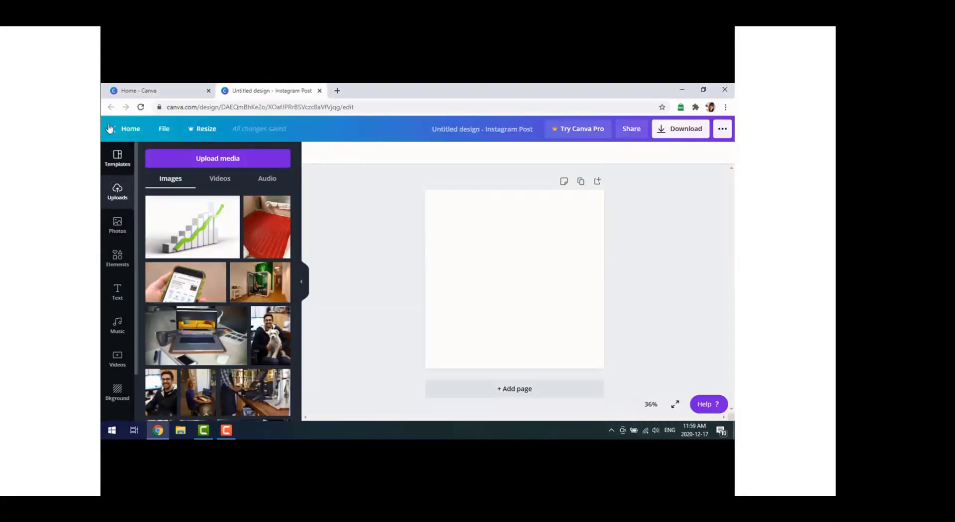
Browse the template categories and apply the Summer Instagram Post template with the framed photo and "Hello there!" caption
{"action": "left_click", "coordinate": [114, 161]}
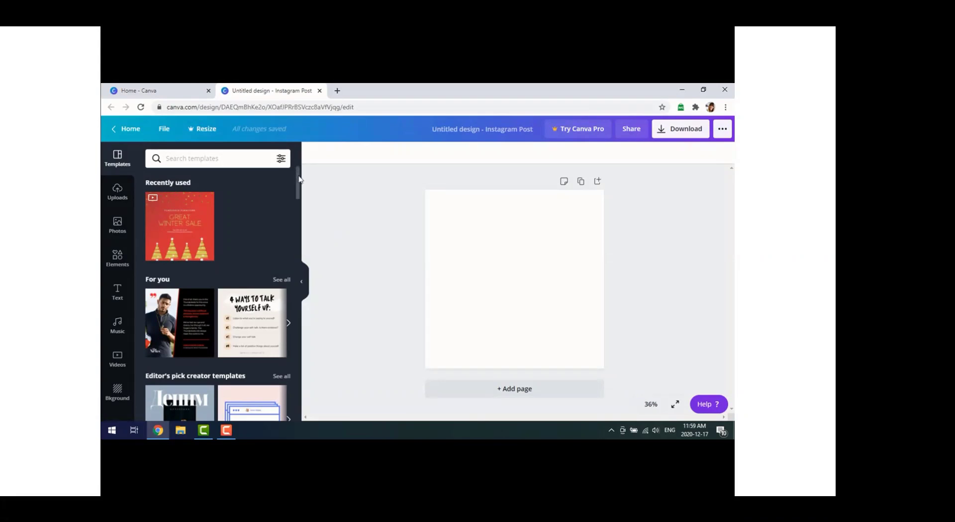
{"action": "scroll", "coordinate": [299, 179], "scroll_direction": "down", "scroll_amount": 4}
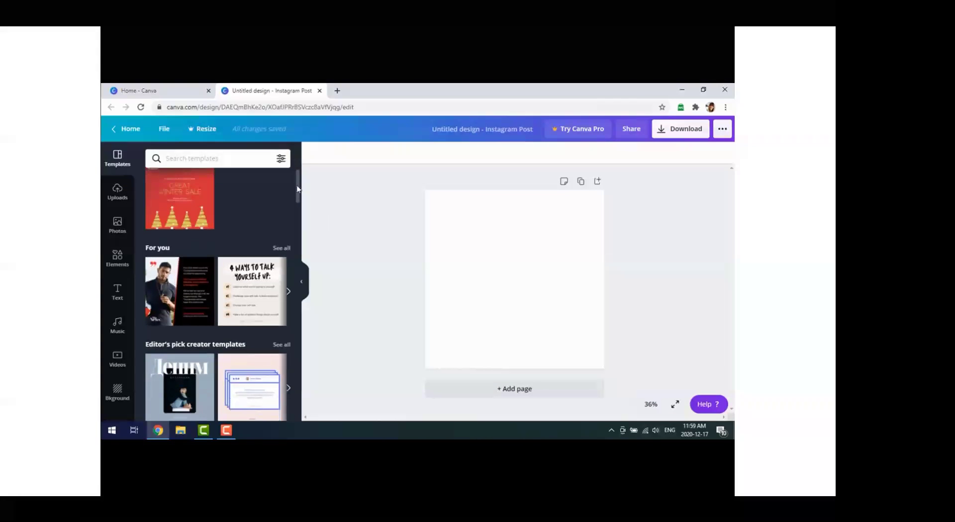
{"action": "scroll", "coordinate": [294, 209], "scroll_direction": "down", "scroll_amount": 7}
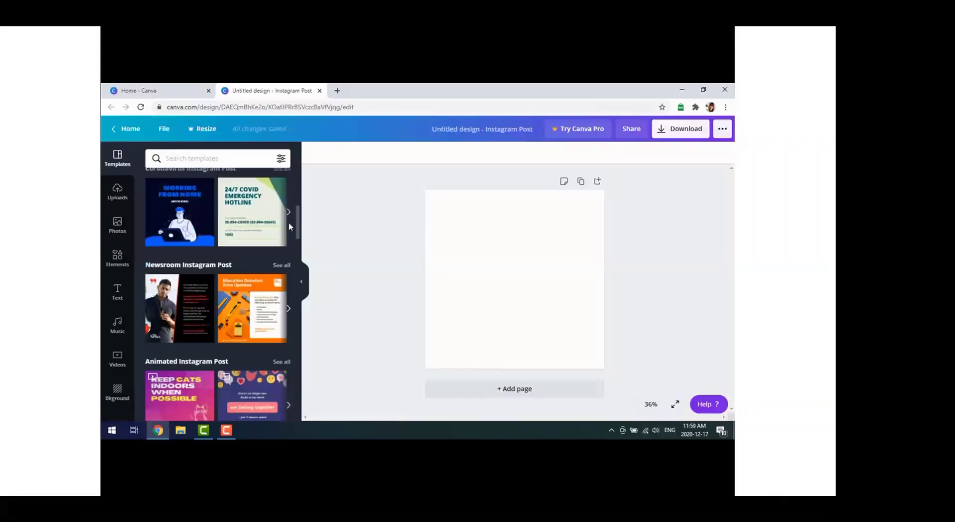
{"action": "scroll", "coordinate": [284, 254], "scroll_direction": "down", "scroll_amount": 1}
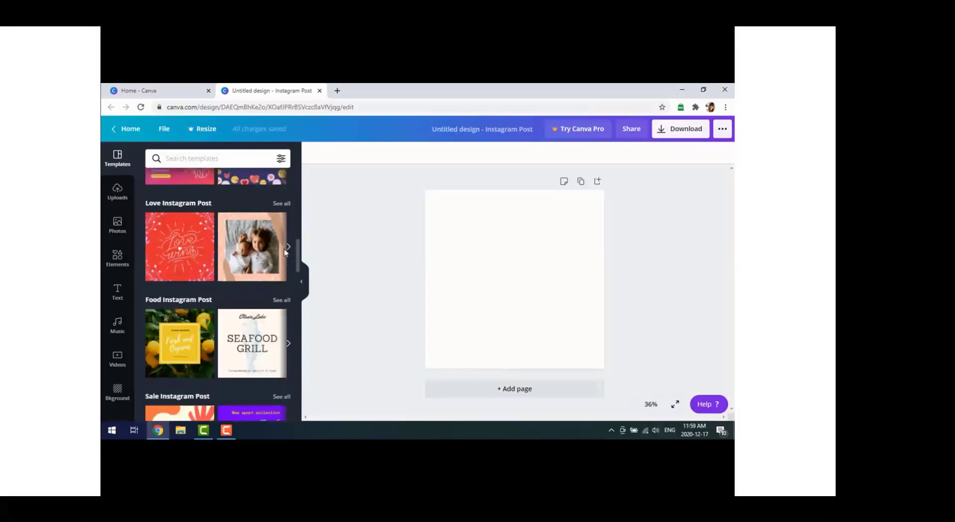
{"action": "scroll", "coordinate": [284, 251], "scroll_direction": "down", "scroll_amount": 1}
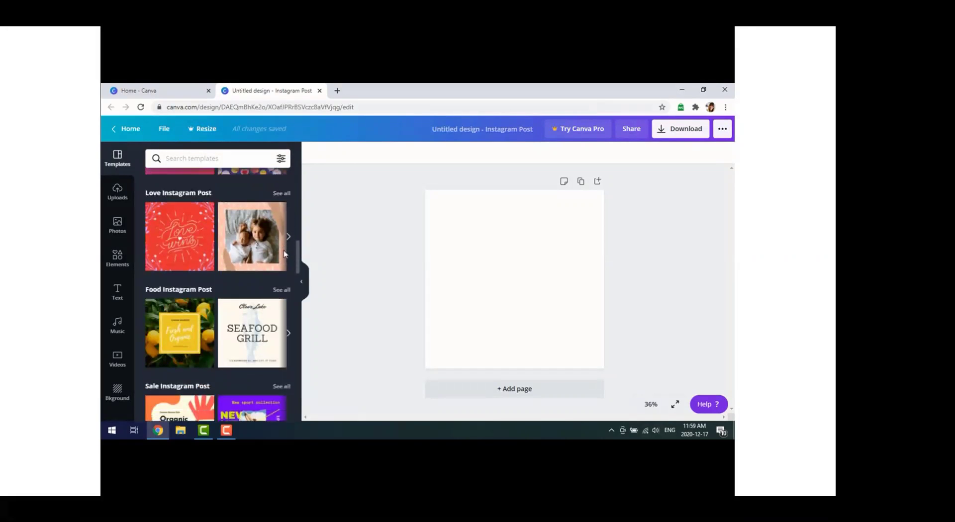
{"action": "scroll", "coordinate": [285, 254], "scroll_direction": "down", "scroll_amount": 3}
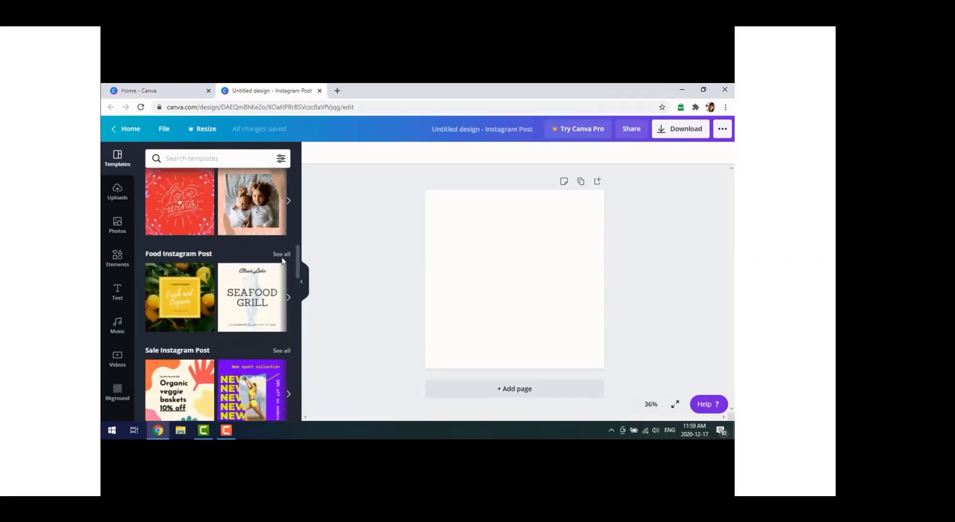
{"action": "scroll", "coordinate": [281, 269], "scroll_direction": "down", "scroll_amount": 8}
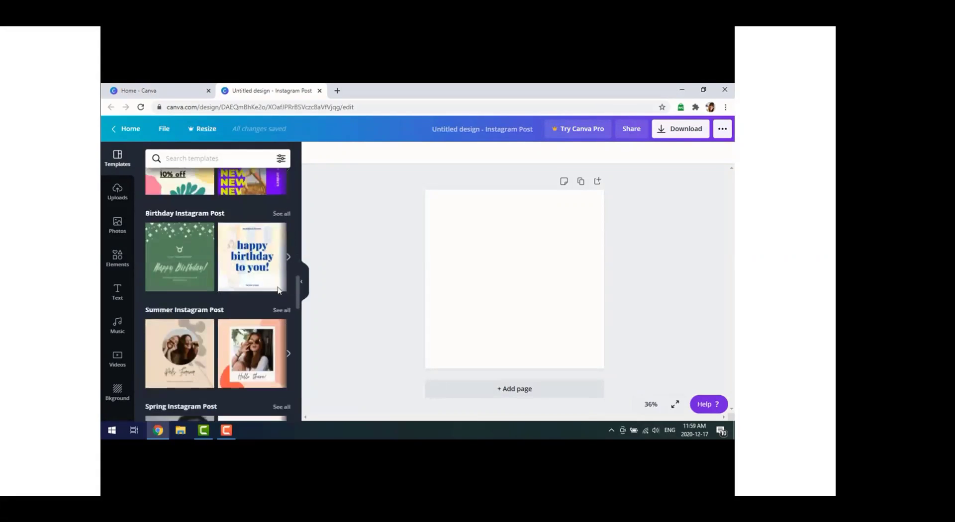
{"action": "scroll", "coordinate": [277, 296], "scroll_direction": "down", "scroll_amount": 10}
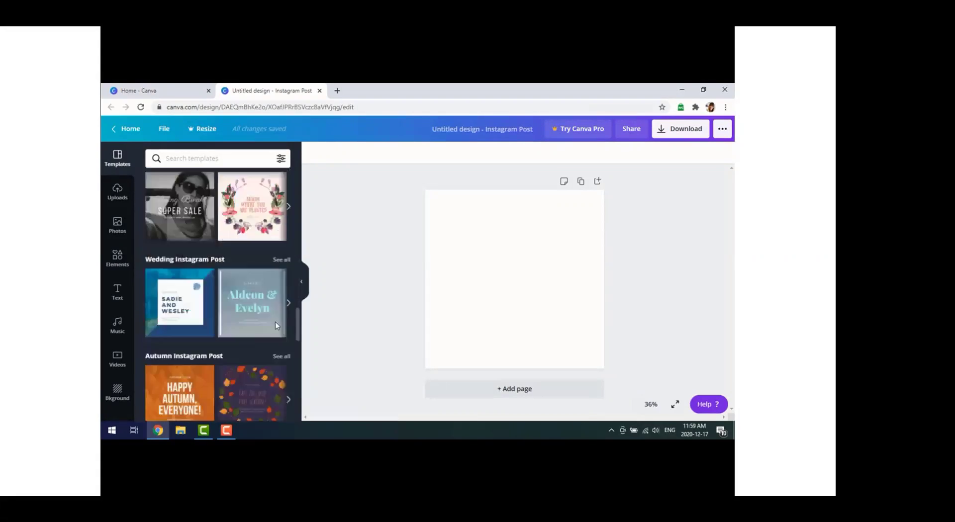
{"action": "scroll", "coordinate": [277, 348], "scroll_direction": "down", "scroll_amount": 8}
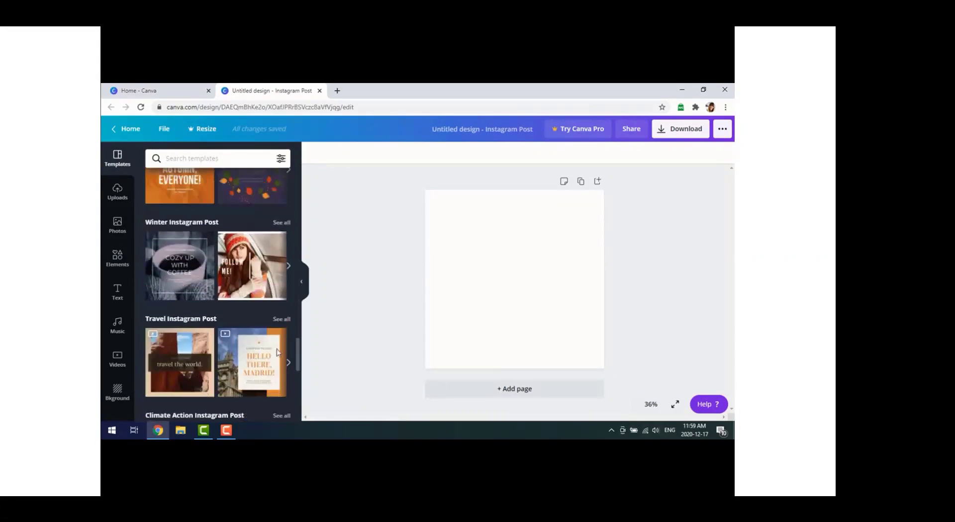
{"action": "scroll", "coordinate": [277, 357], "scroll_direction": "down", "scroll_amount": 6}
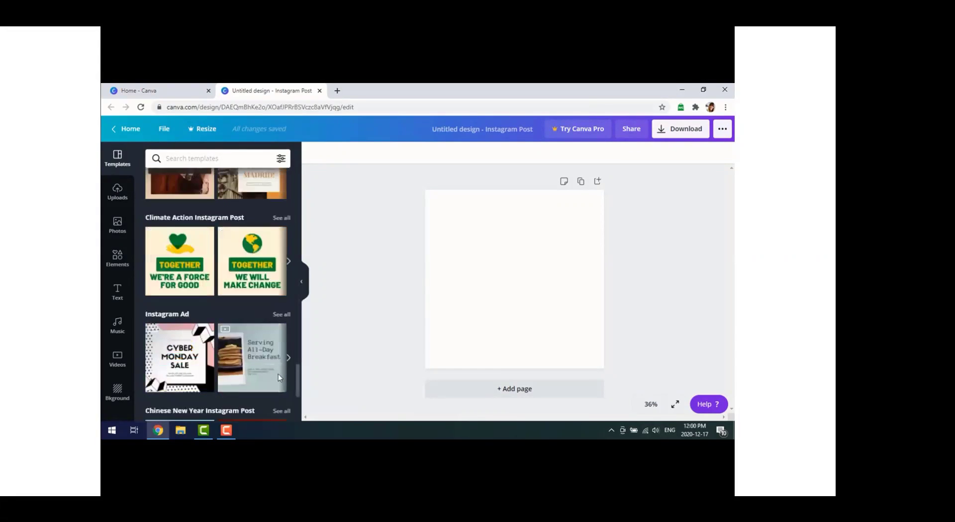
{"action": "scroll", "coordinate": [280, 374], "scroll_direction": "up", "scroll_amount": 7}
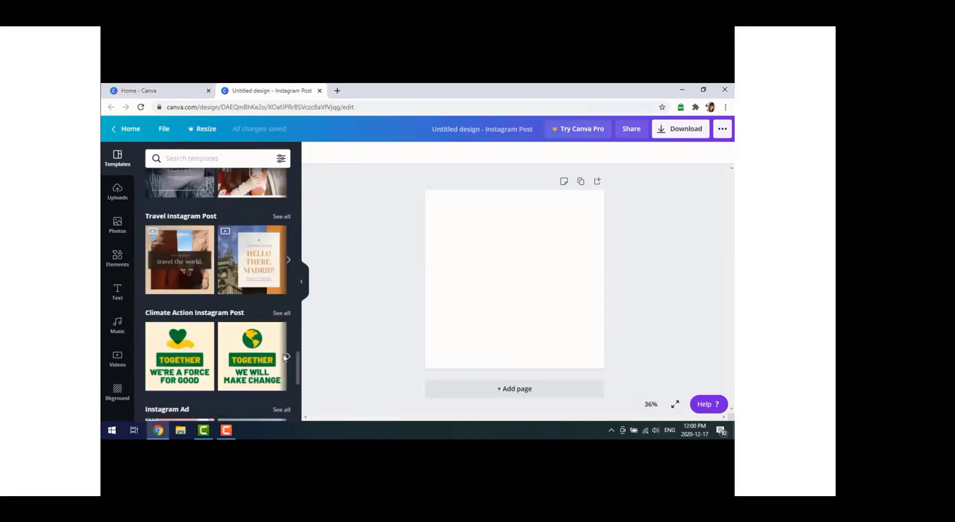
{"action": "scroll", "coordinate": [288, 349], "scroll_direction": "up", "scroll_amount": 6}
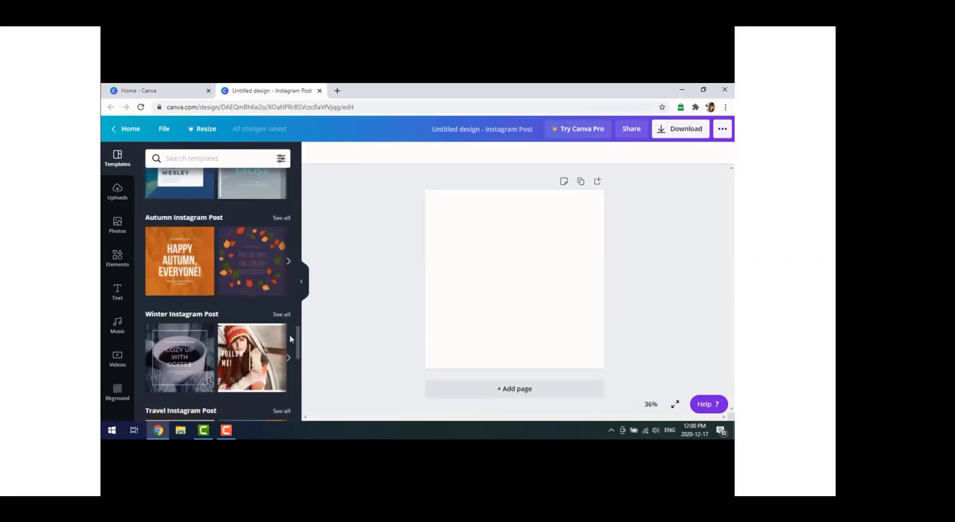
{"action": "scroll", "coordinate": [293, 327], "scroll_direction": "up", "scroll_amount": 8}
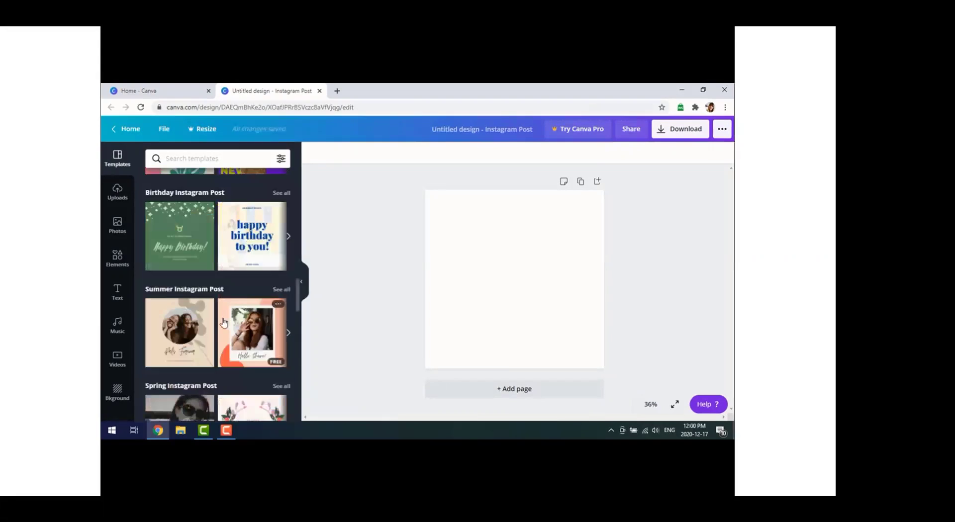
{"action": "left_click", "coordinate": [224, 323]}
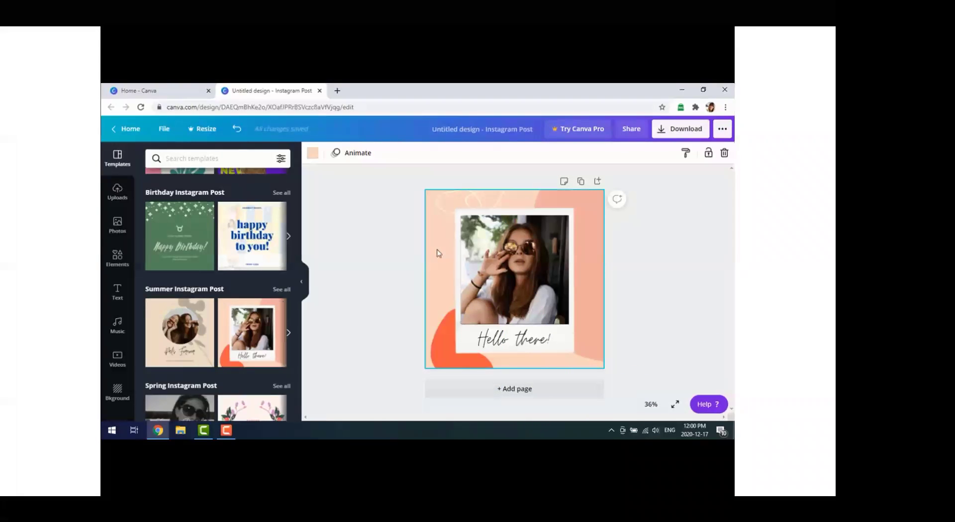
Change the design's background color to the light turquoise from the default colors
{"action": "left_click", "coordinate": [313, 155]}
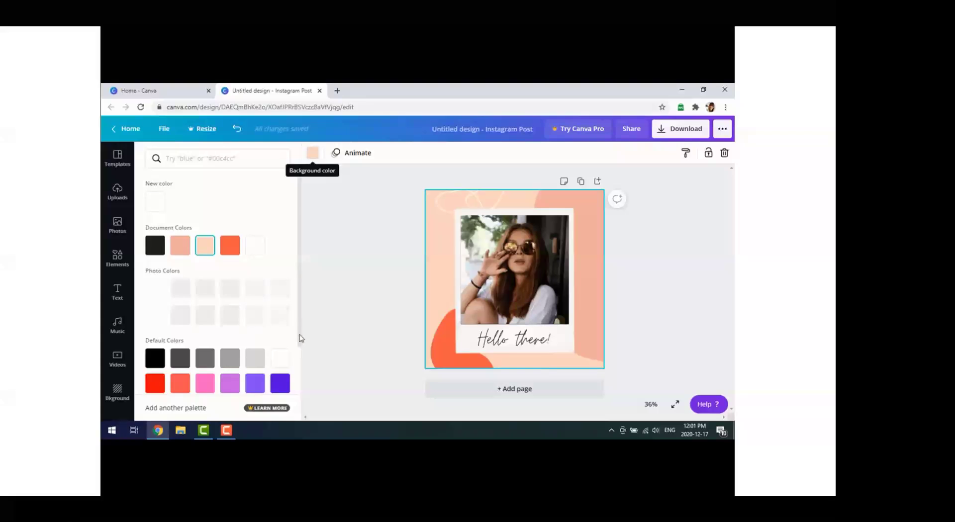
{"action": "scroll", "coordinate": [301, 343], "scroll_direction": "down", "scroll_amount": 1}
{"action": "scroll", "coordinate": [301, 361], "scroll_direction": "down", "scroll_amount": 2}
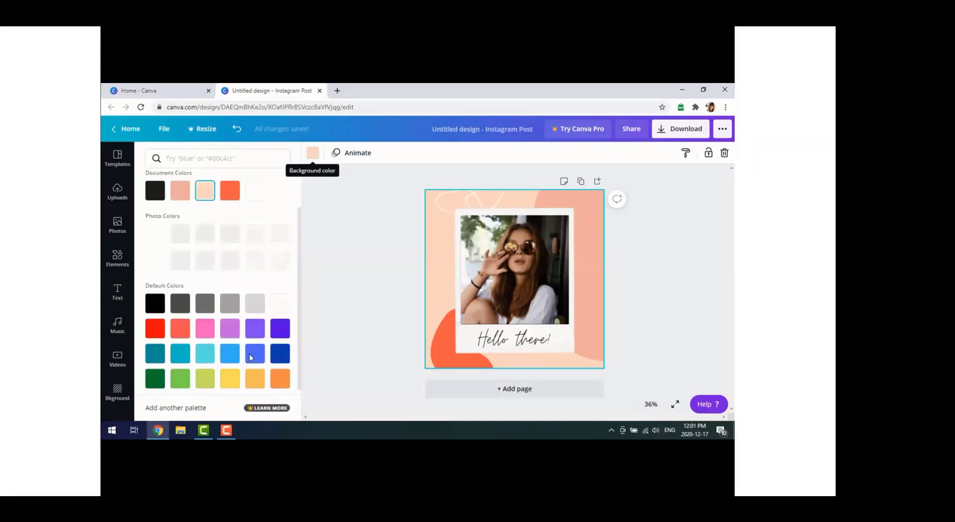
{"action": "left_click", "coordinate": [203, 354]}
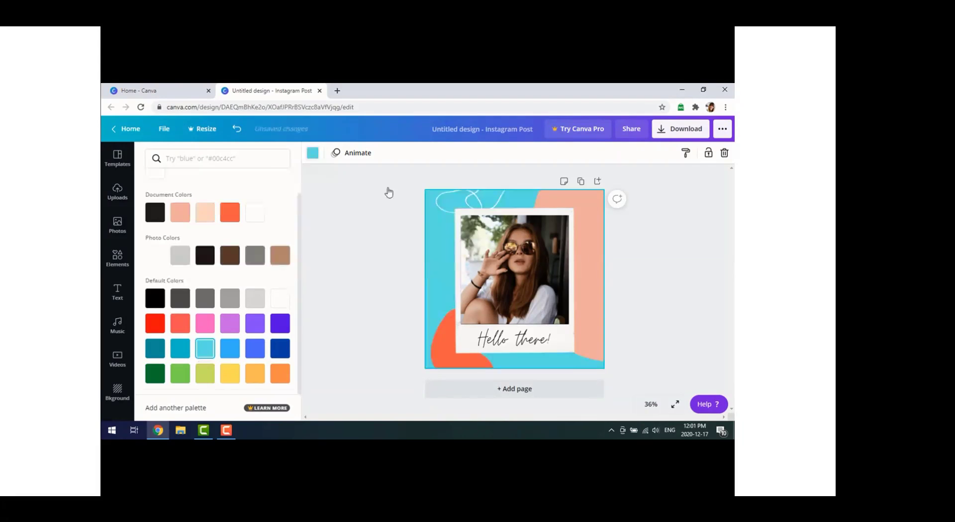
Recolor the orange blob in the design's lower-left corner with the darker turquoise default color
{"action": "left_click", "coordinate": [440, 347]}
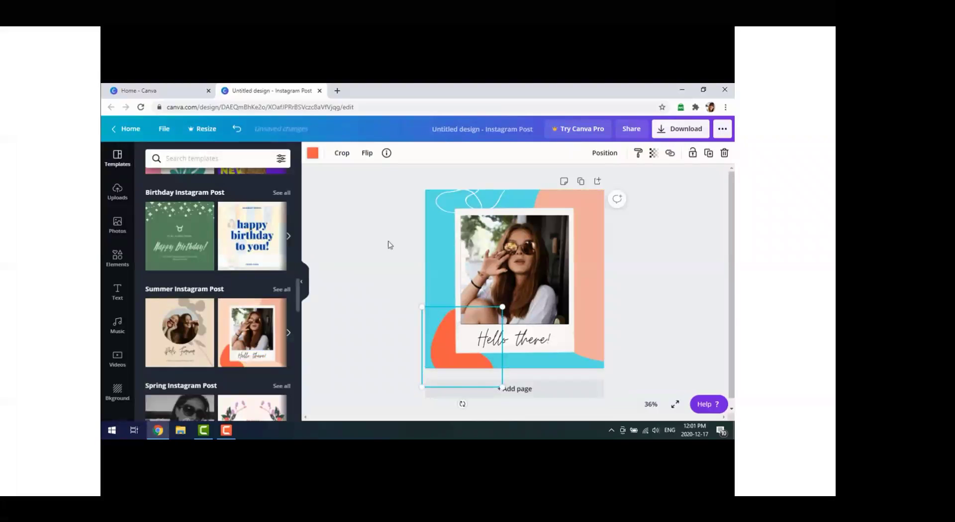
{"action": "left_click", "coordinate": [314, 154]}
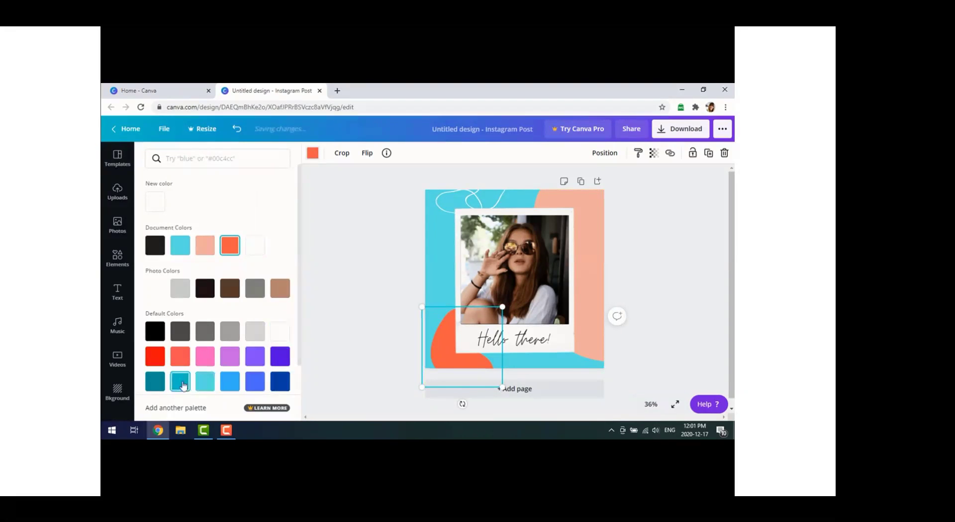
{"action": "left_click", "coordinate": [181, 383]}
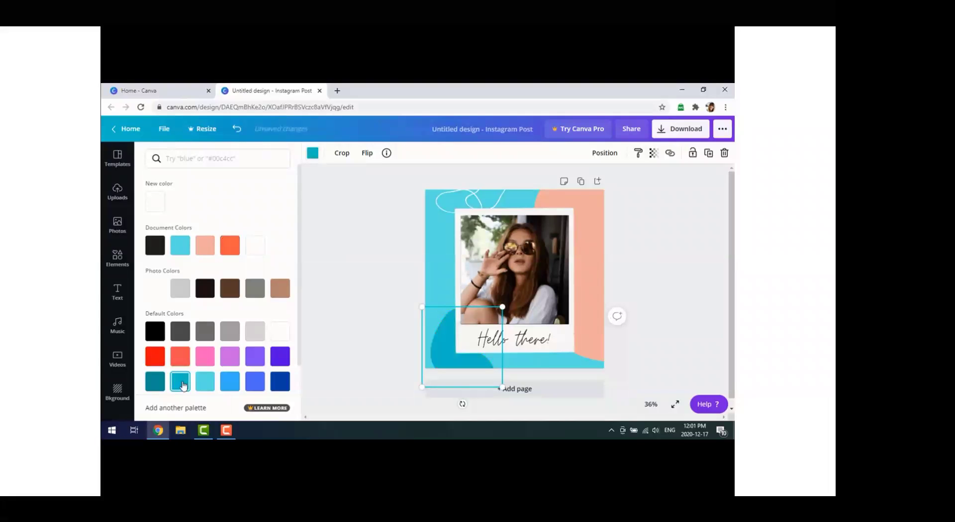
Recolor the large peach shape along the design's right edge with the medium blue default color
{"action": "left_click", "coordinate": [587, 221]}
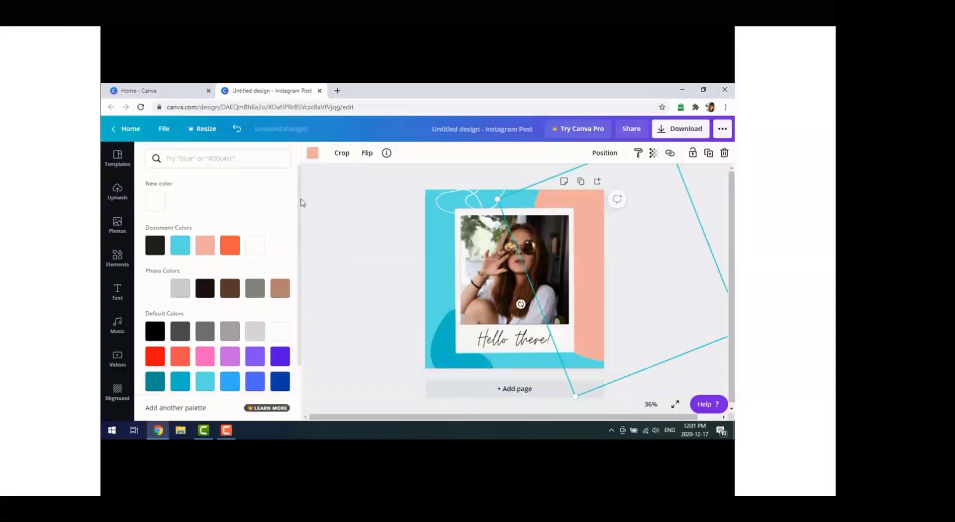
{"action": "scroll", "coordinate": [298, 203], "scroll_direction": "down", "scroll_amount": 2}
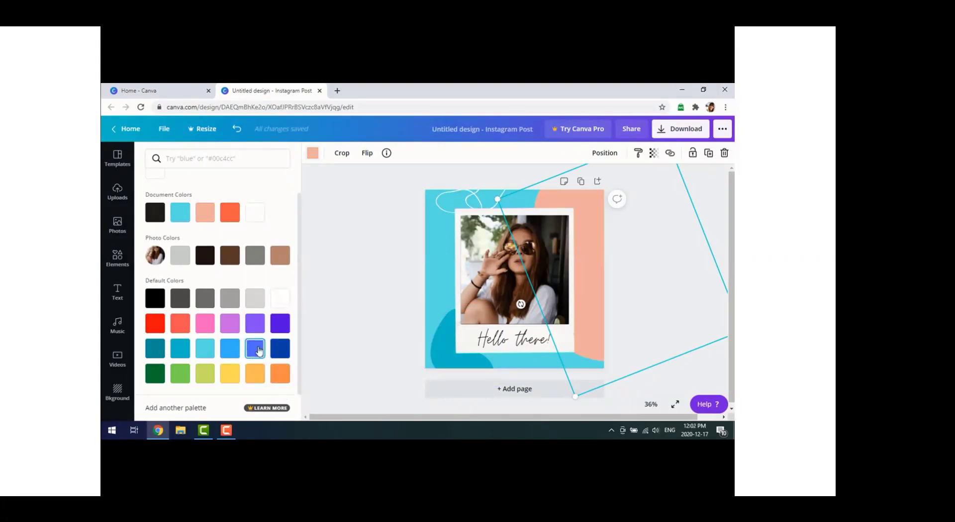
{"action": "left_click", "coordinate": [258, 350]}
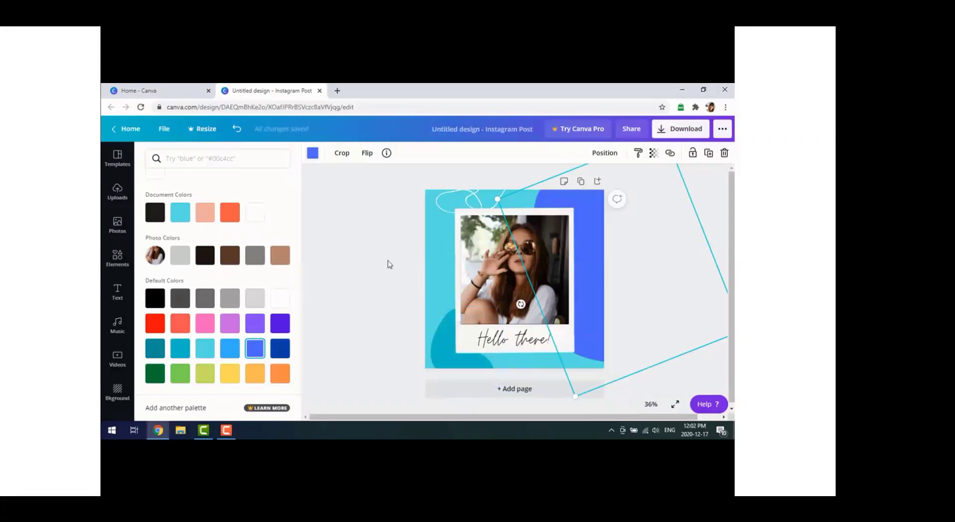
{"action": "key", "text": "Escape"}
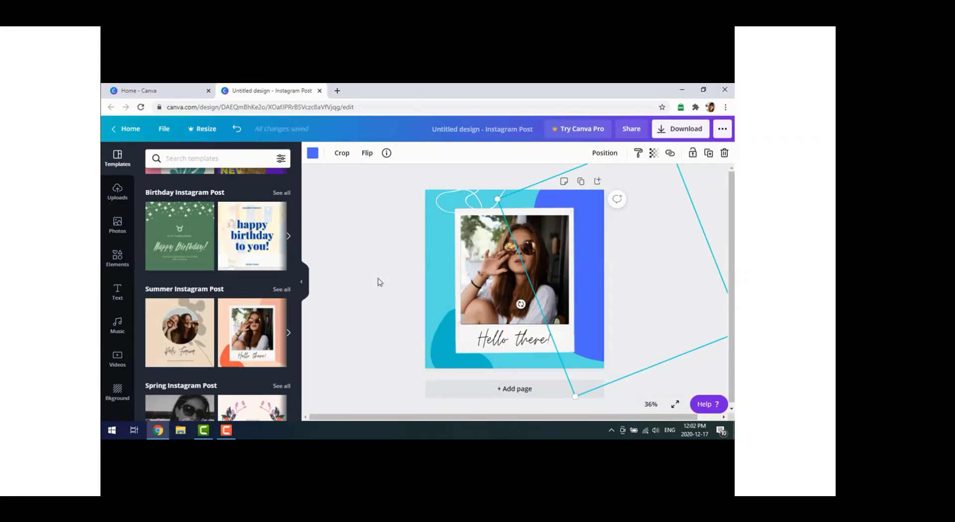
{"action": "left_click", "coordinate": [379, 282]}
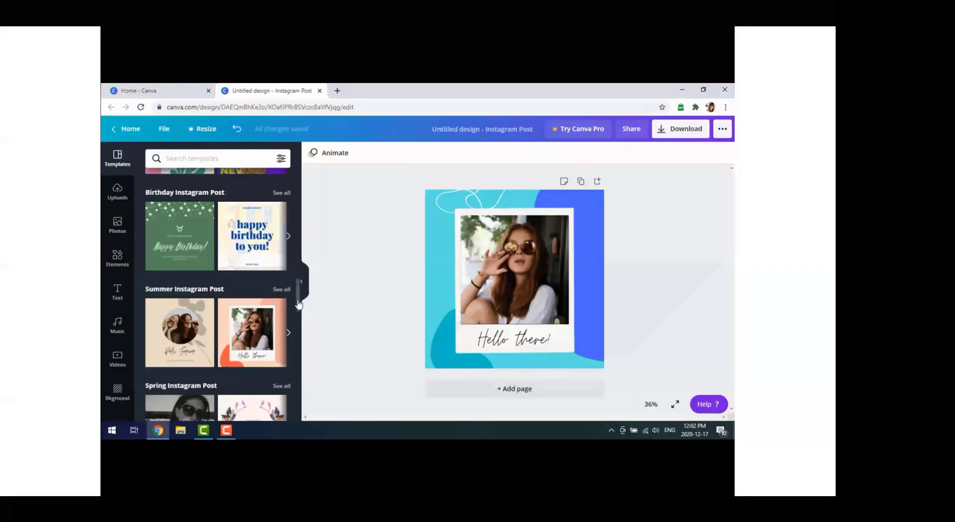
Look through the remaining Instagram Post template categories and the stock photos for "Snow"
{"action": "scroll", "coordinate": [299, 314], "scroll_direction": "down", "scroll_amount": 5}
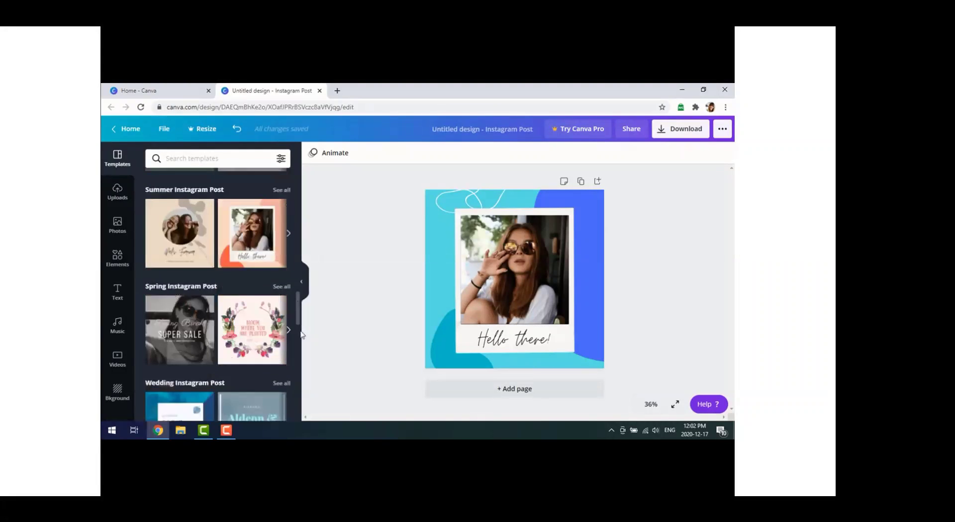
{"action": "scroll", "coordinate": [300, 351], "scroll_direction": "down", "scroll_amount": 5}
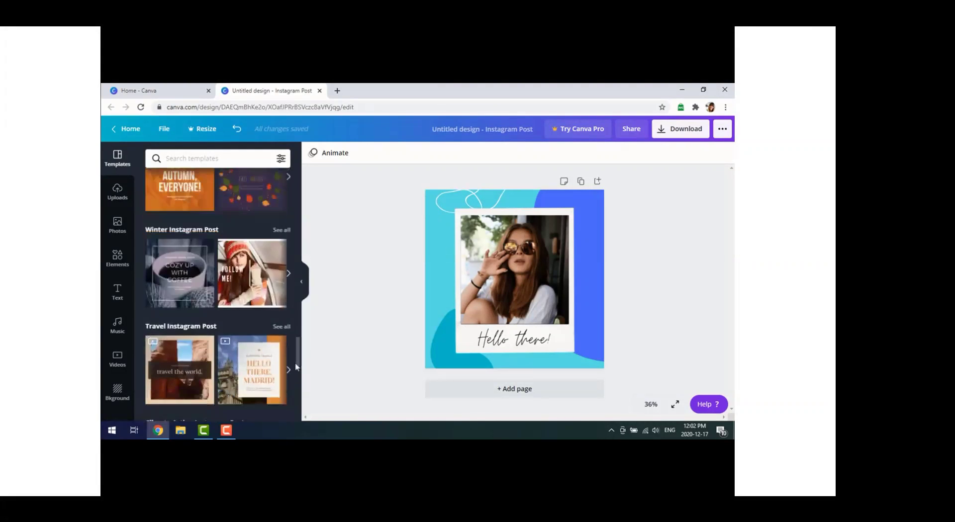
{"action": "scroll", "coordinate": [295, 372], "scroll_direction": "down", "scroll_amount": 5}
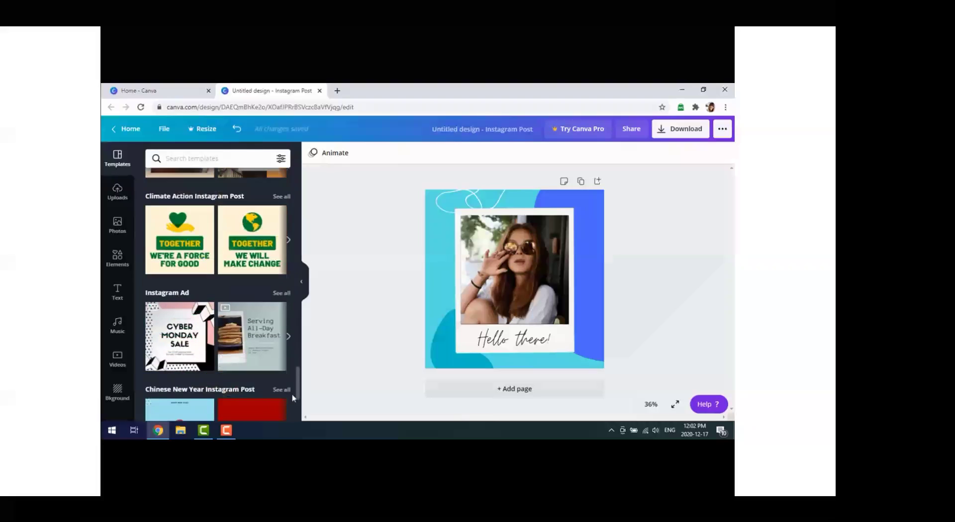
{"action": "scroll", "coordinate": [293, 406], "scroll_direction": "down", "scroll_amount": 5}
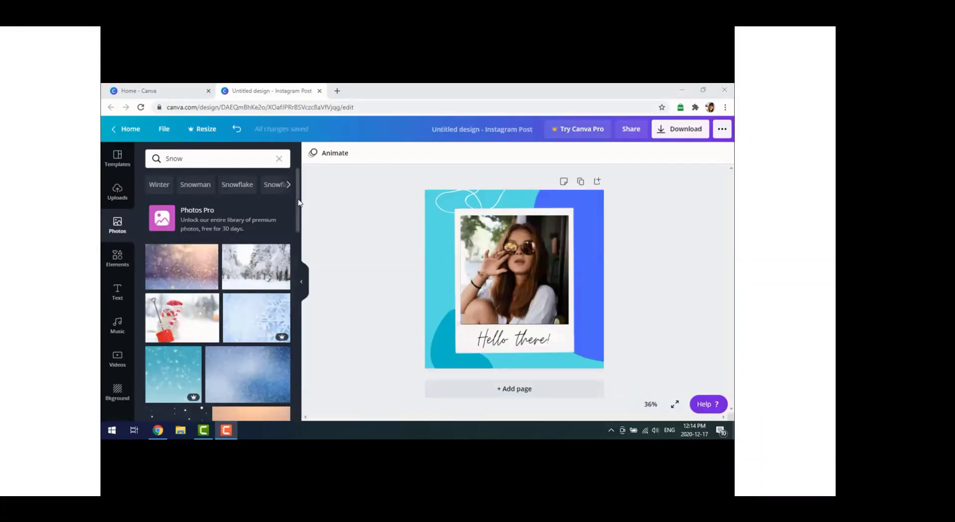
{"action": "scroll", "coordinate": [298, 219], "scroll_direction": "down", "scroll_amount": 3}
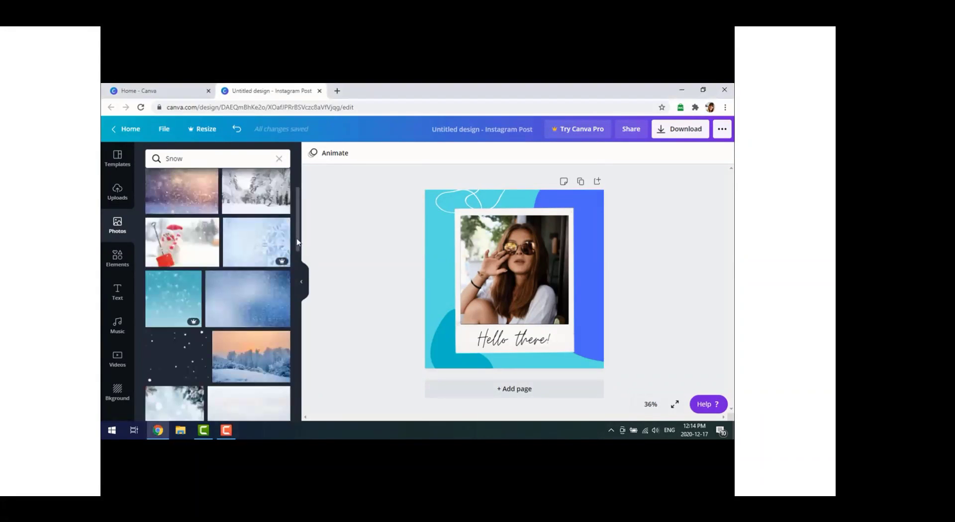
{"action": "scroll", "coordinate": [297, 246], "scroll_direction": "down", "scroll_amount": 4}
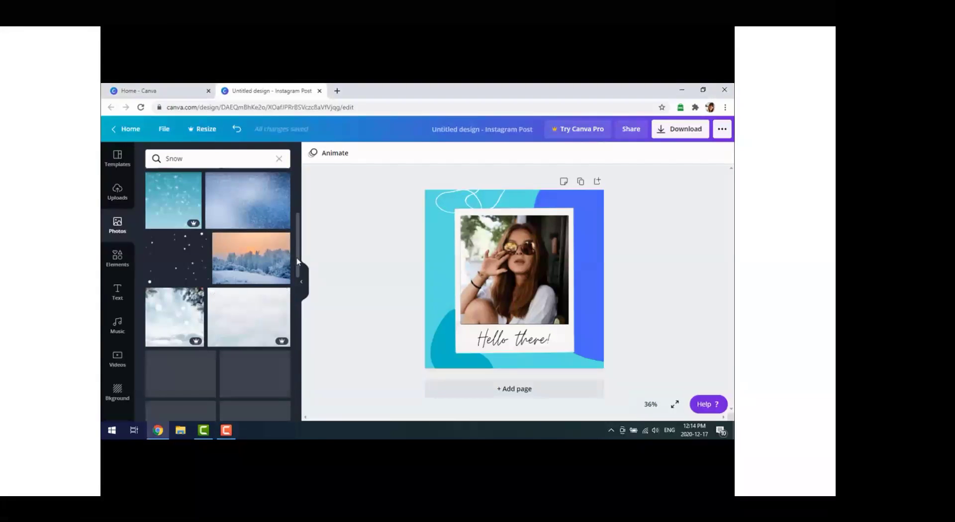
{"action": "scroll", "coordinate": [296, 257], "scroll_direction": "down", "scroll_amount": 4}
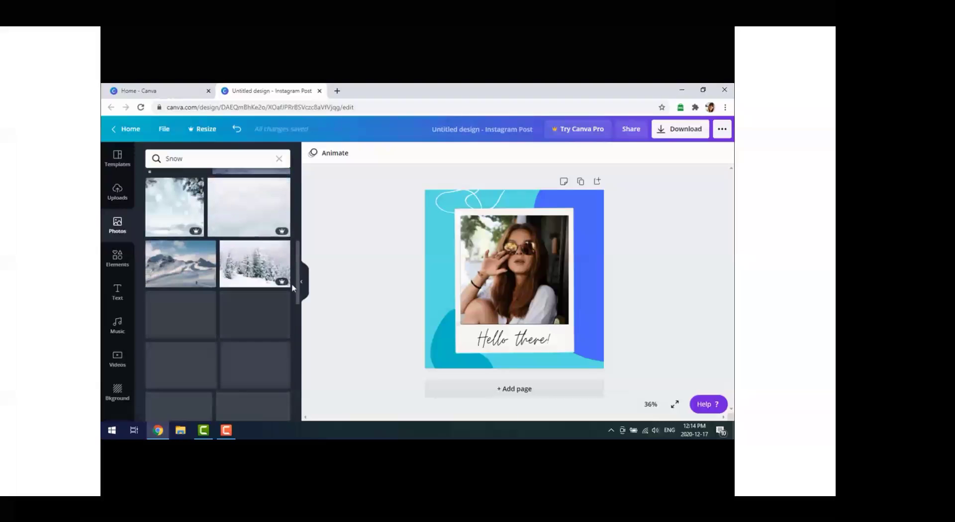
{"action": "scroll", "coordinate": [296, 279], "scroll_direction": "down", "scroll_amount": 2}
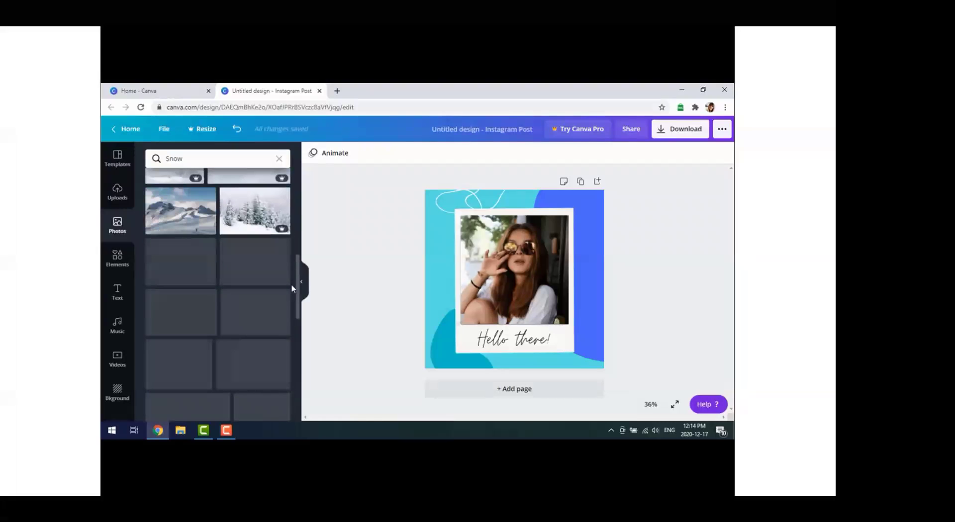
{"action": "scroll", "coordinate": [304, 184], "scroll_direction": "up", "scroll_amount": 10}
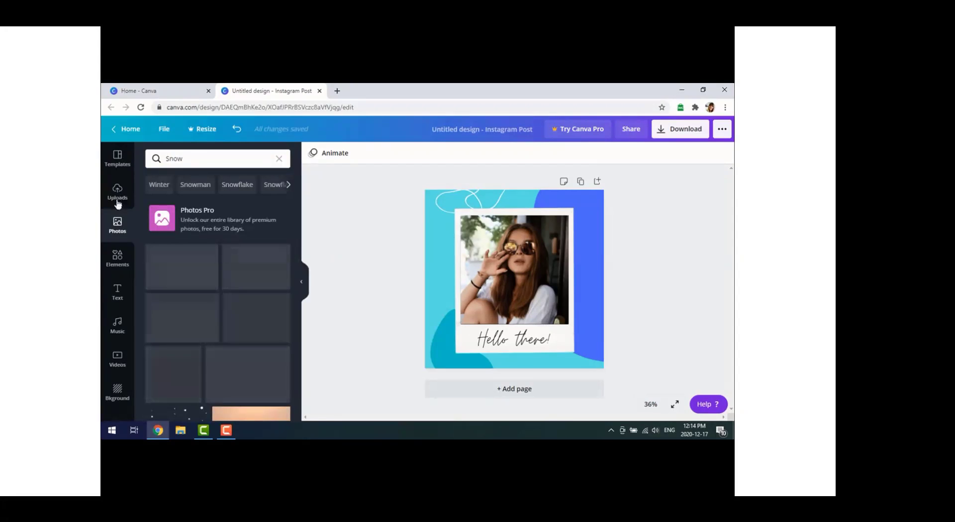
Look through the available elements, such as lines, shapes, frames and stickers, and the text font combinations
{"action": "left_click", "coordinate": [119, 262]}
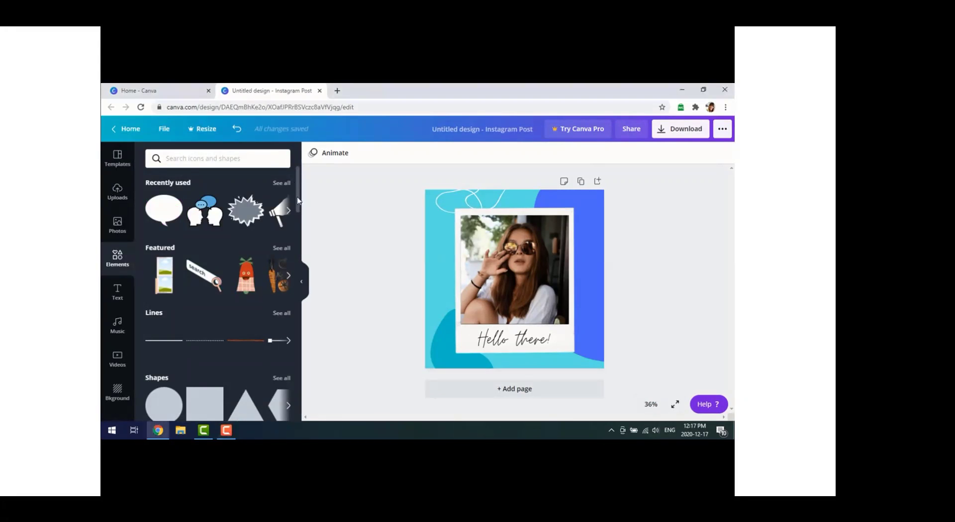
{"action": "scroll", "coordinate": [298, 216], "scroll_direction": "down", "scroll_amount": 1}
{"action": "scroll", "coordinate": [298, 235], "scroll_direction": "down", "scroll_amount": 3}
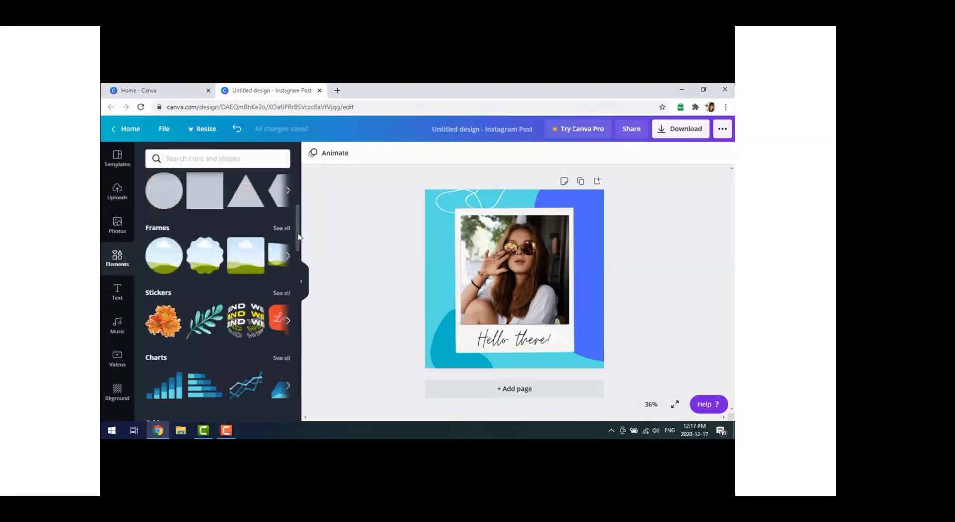
{"action": "scroll", "coordinate": [300, 176], "scroll_direction": "up", "scroll_amount": 4}
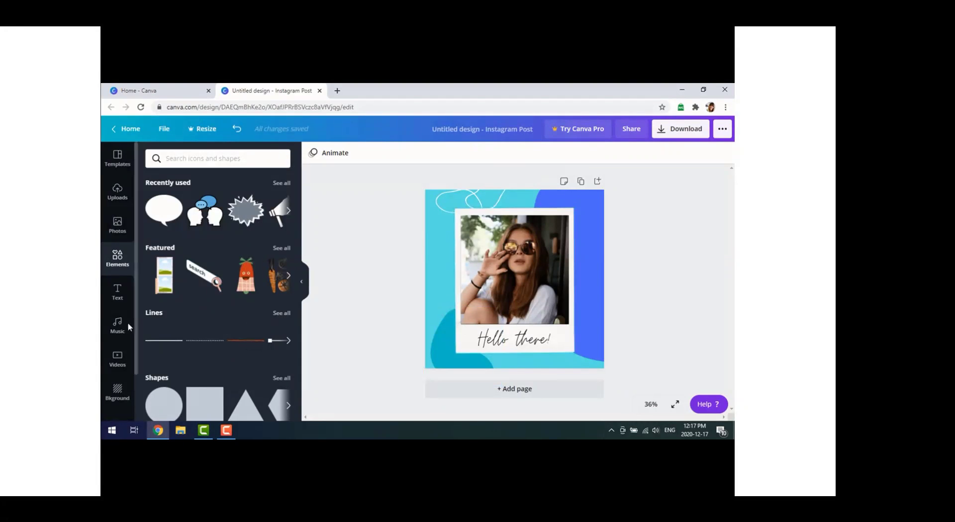
{"action": "left_click", "coordinate": [117, 293]}
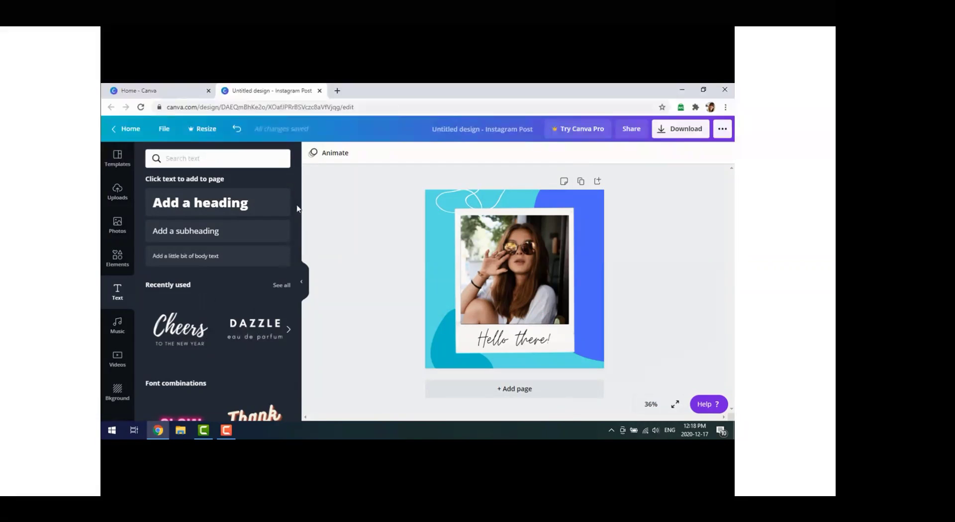
{"action": "scroll", "coordinate": [298, 219], "scroll_direction": "down", "scroll_amount": 1}
{"action": "scroll", "coordinate": [298, 230], "scroll_direction": "down", "scroll_amount": 2}
{"action": "scroll", "coordinate": [295, 263], "scroll_direction": "down", "scroll_amount": 5}
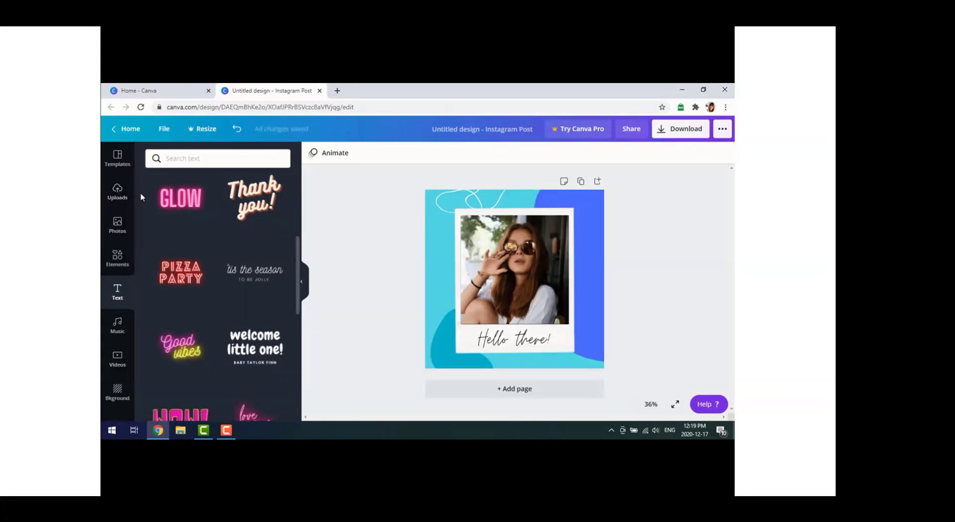
Try the brown wooden plank image as the design's background and undo it
{"action": "scroll", "coordinate": [133, 214], "scroll_direction": "down", "scroll_amount": 2}
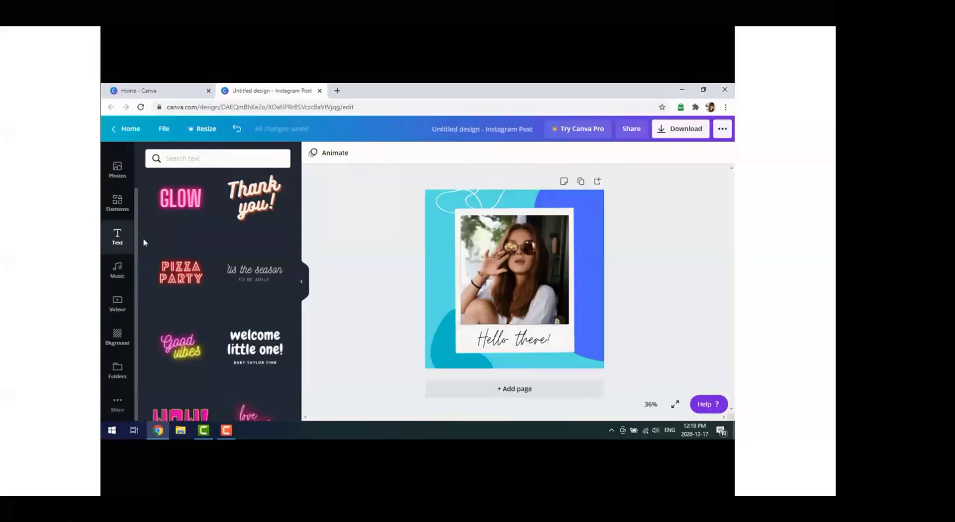
{"action": "left_click", "coordinate": [124, 333]}
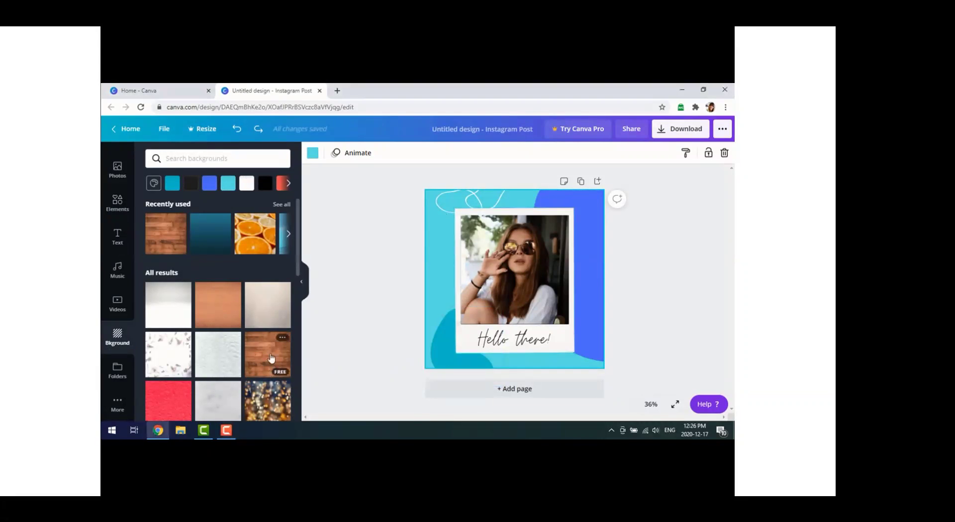
{"action": "left_click", "coordinate": [271, 358]}
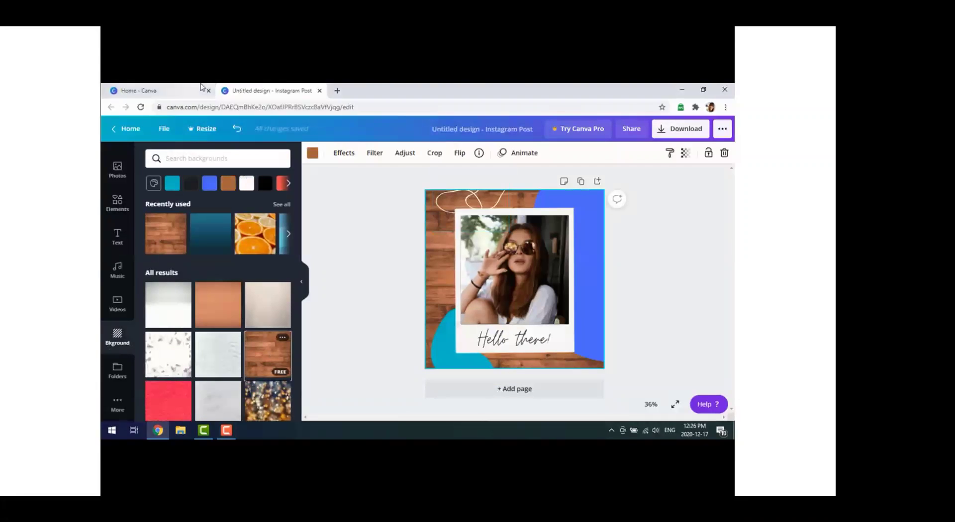
{"action": "left_click", "coordinate": [238, 131]}
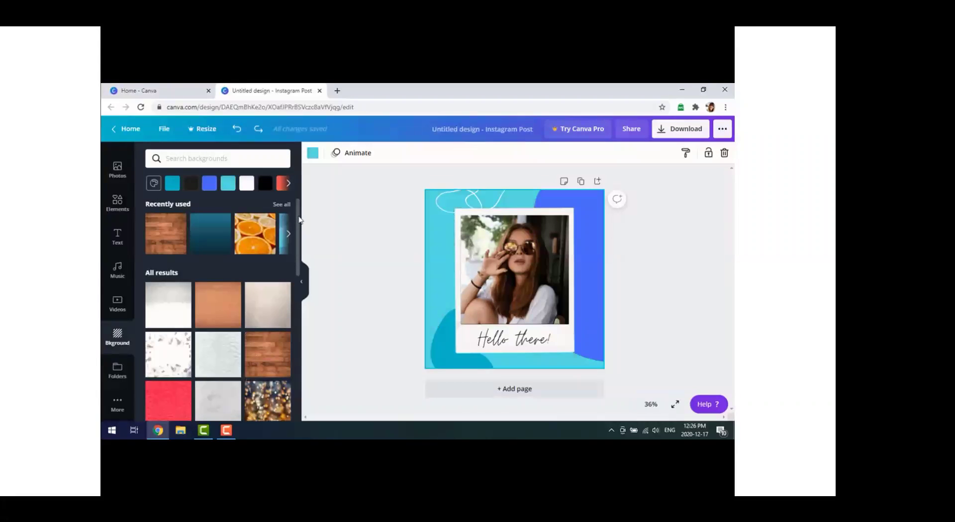
Browse further background images, apply the free wooden plank background again and undo that change
{"action": "scroll", "coordinate": [298, 227], "scroll_direction": "down", "scroll_amount": 1}
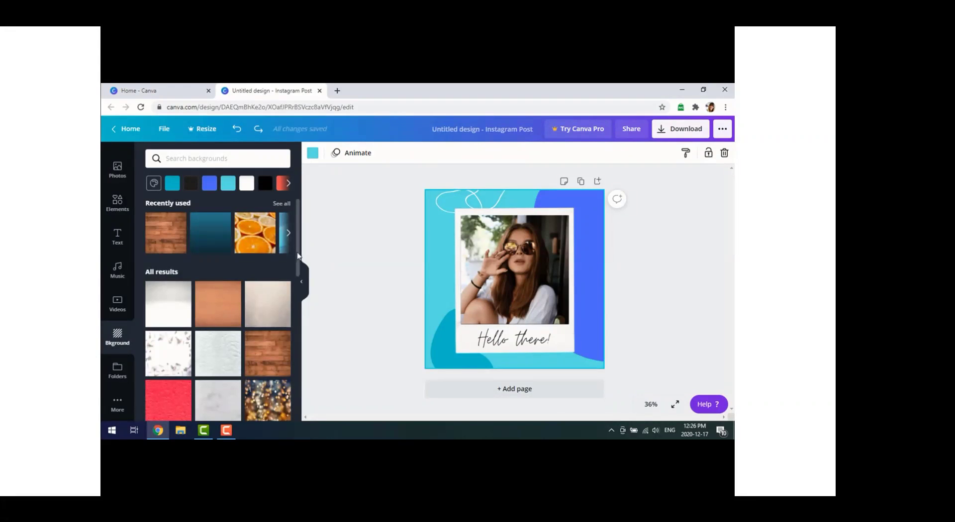
{"action": "scroll", "coordinate": [297, 256], "scroll_direction": "down", "scroll_amount": 1}
{"action": "scroll", "coordinate": [297, 244], "scroll_direction": "down", "scroll_amount": 1}
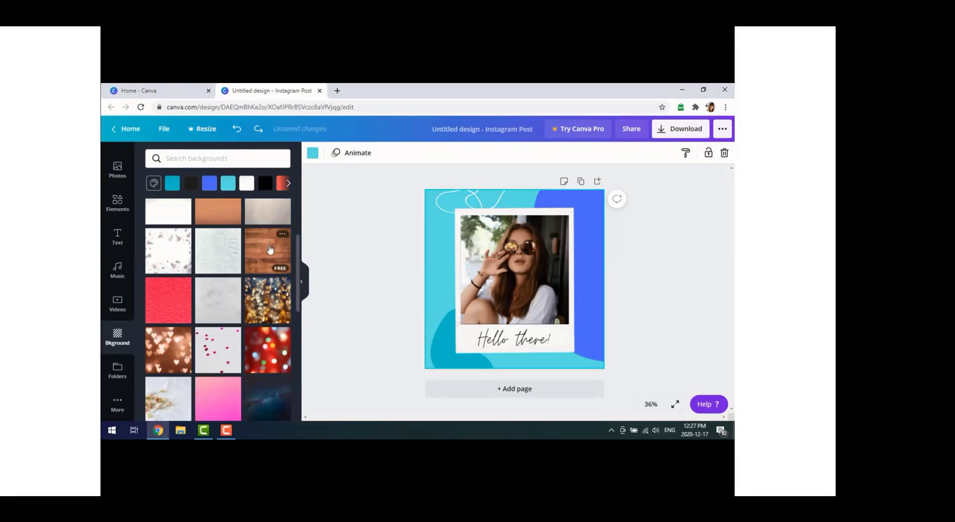
{"action": "left_click", "coordinate": [270, 250]}
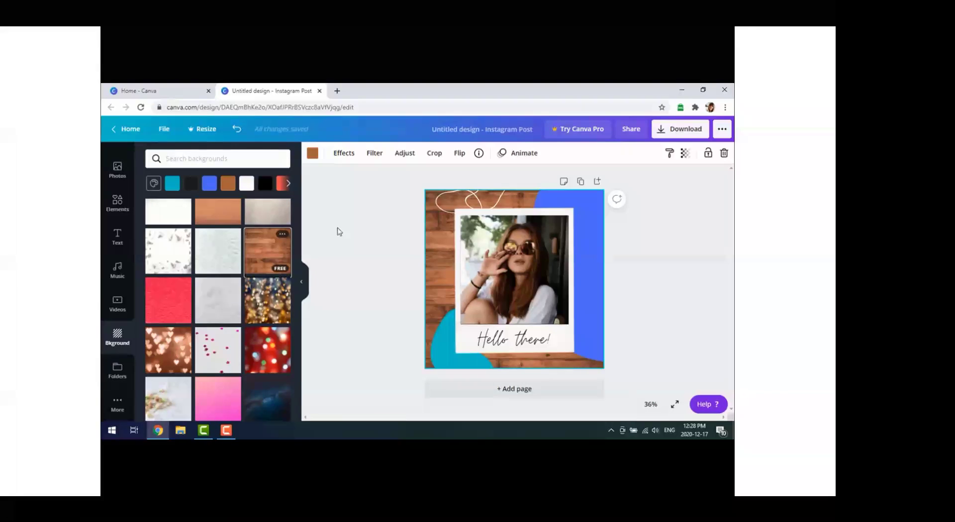
{"action": "left_click", "coordinate": [236, 130]}
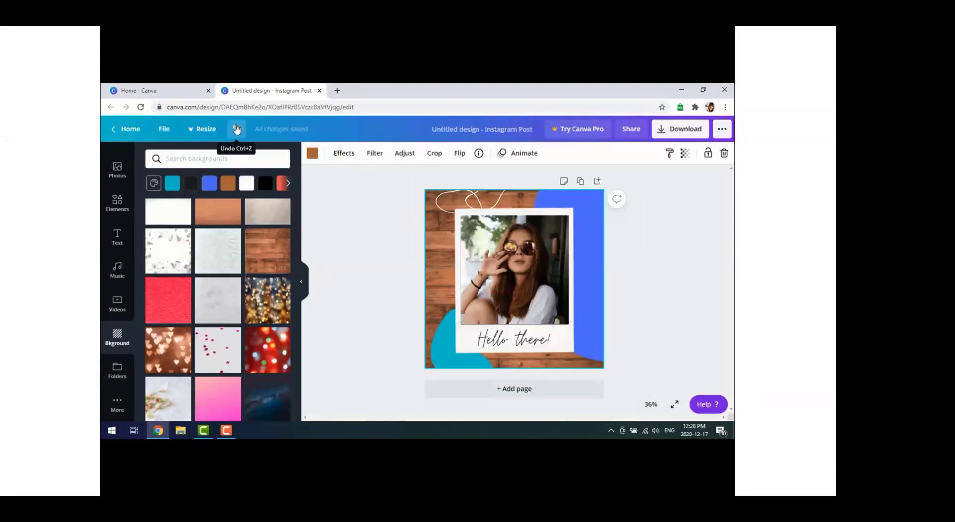
{"action": "key", "text": "ctrl+z"}
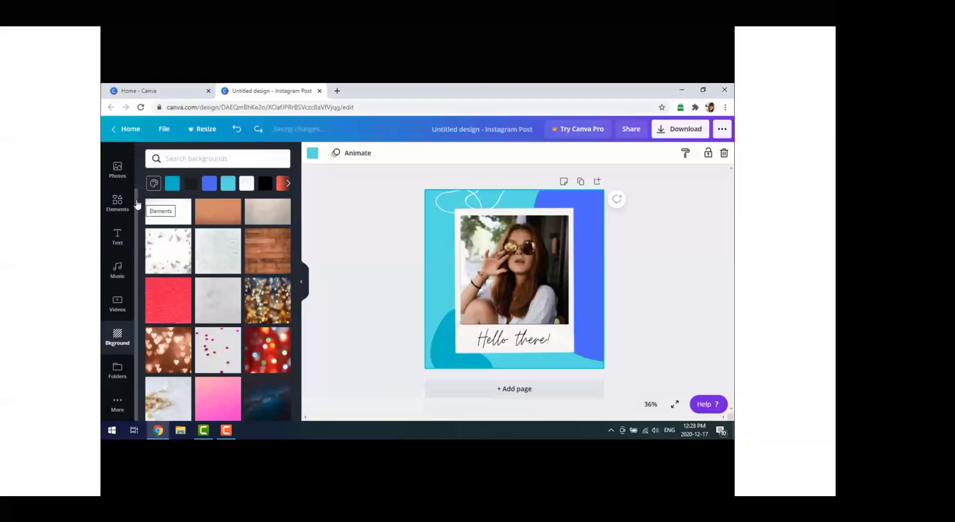
Replace the photo in the white frame with the uploaded picture of the man holding a white dog, undoing its first placement outside the frame
{"action": "scroll", "coordinate": [139, 171], "scroll_direction": "up", "scroll_amount": 1}
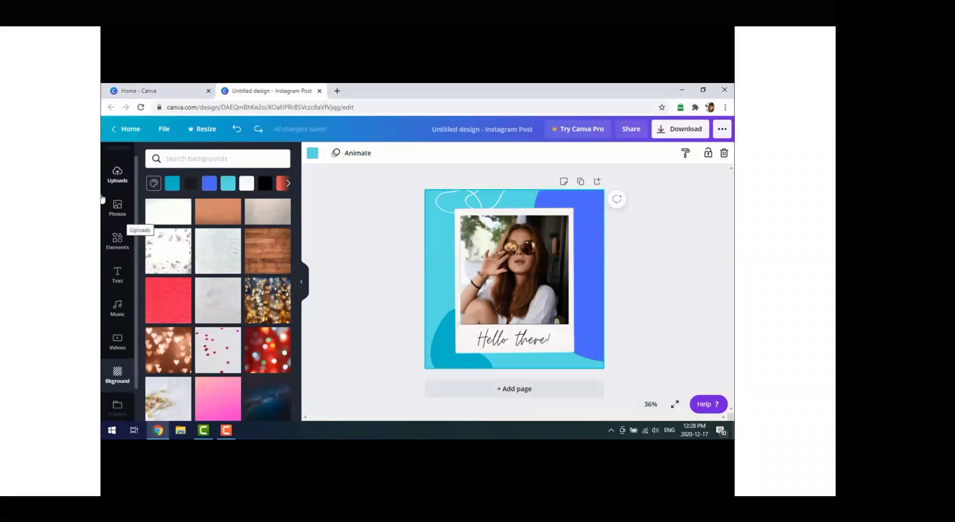
{"action": "left_click", "coordinate": [116, 174]}
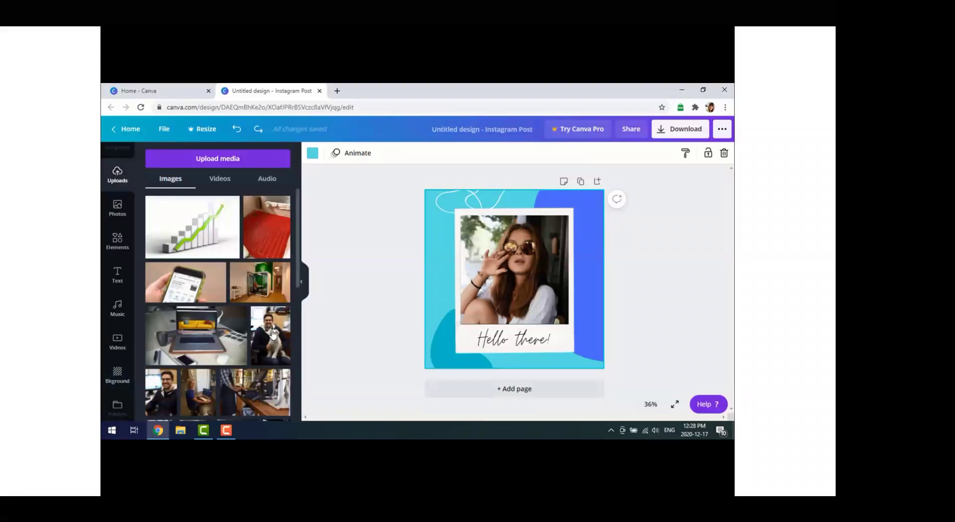
{"action": "key", "text": "F10"}
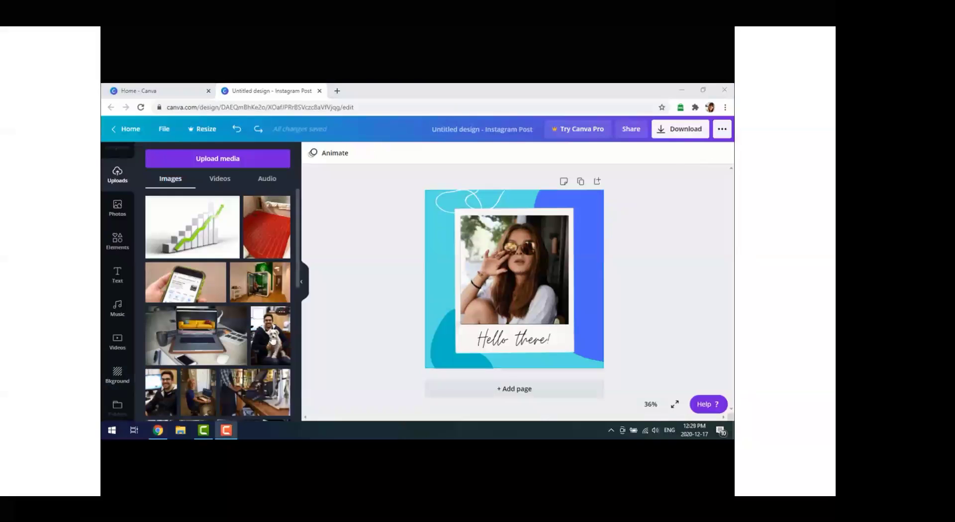
{"action": "left_click", "coordinate": [272, 340]}
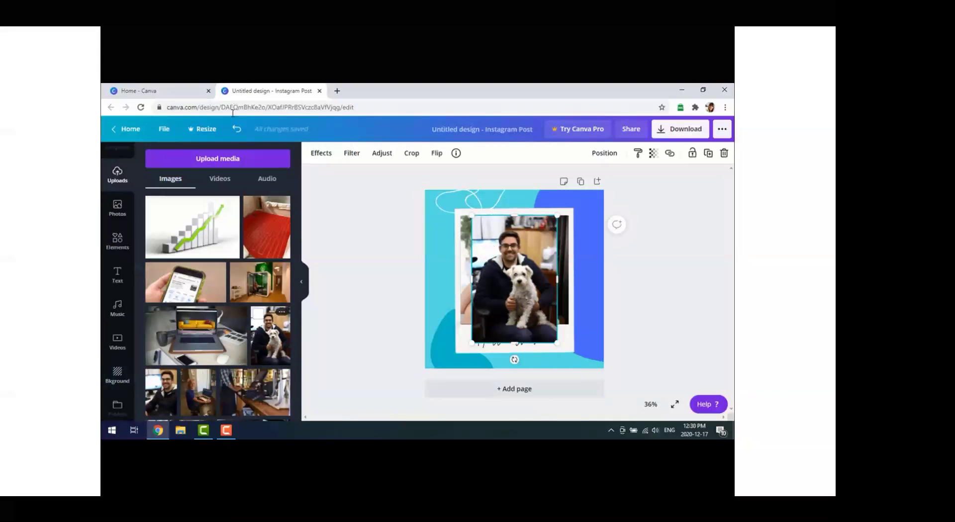
{"action": "left_click", "coordinate": [237, 130]}
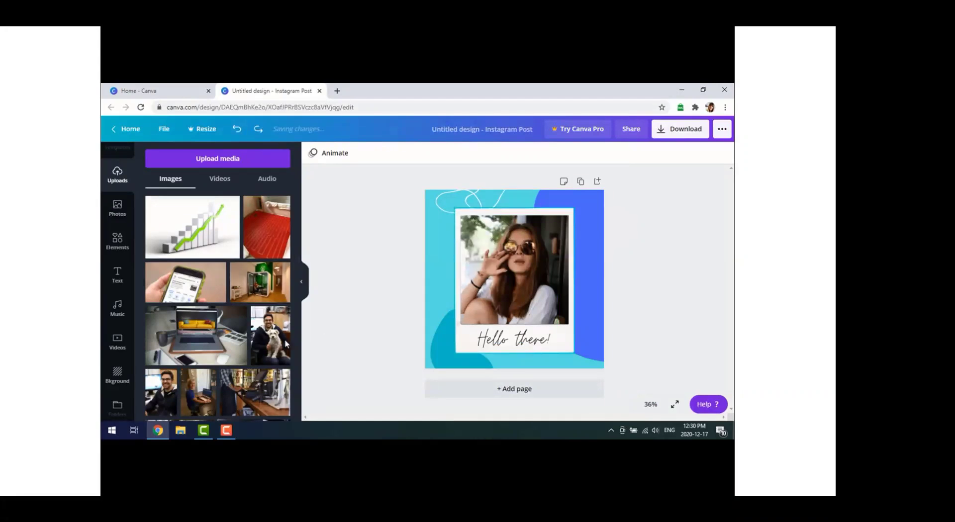
{"action": "mouse_move", "coordinate": [269, 336]}
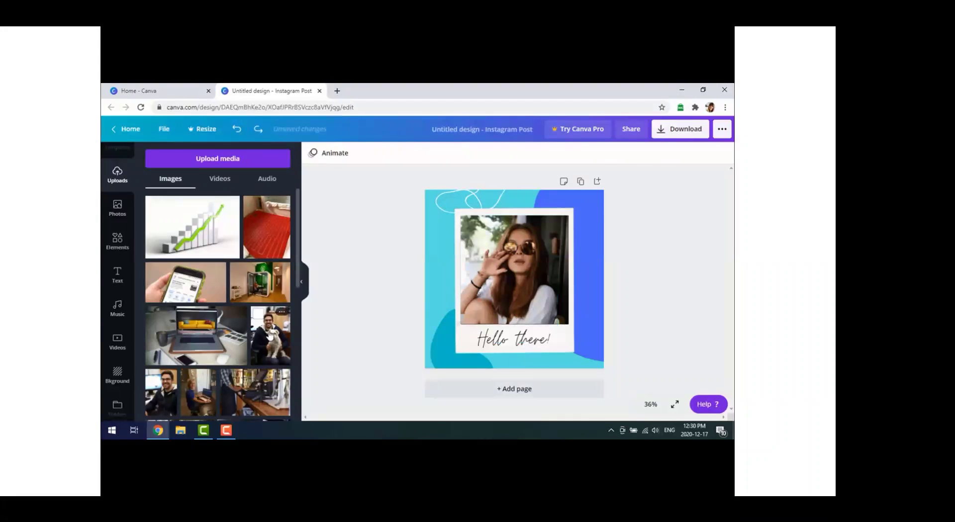
{"action": "left_click_drag", "start_coordinate": [456, 278], "coordinate": [526, 281]}
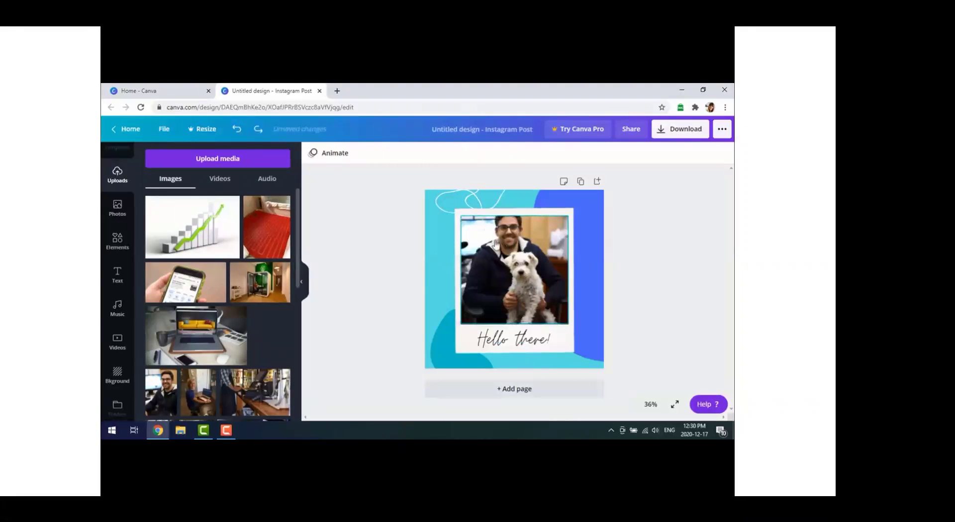
Crop the framed photo by shifting the picture slightly down so the man's head sits fully inside the frame
{"action": "left_click", "coordinate": [503, 260]}
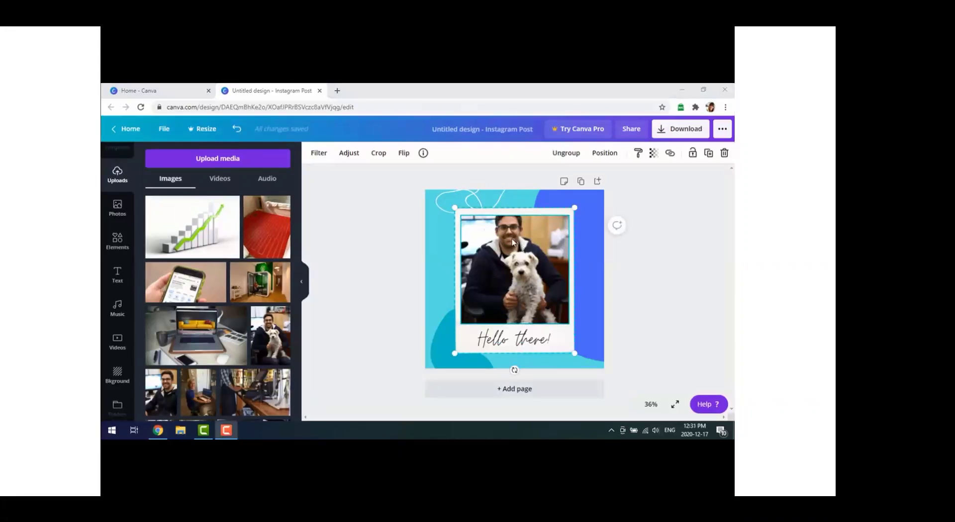
{"action": "left_click", "coordinate": [328, 155]}
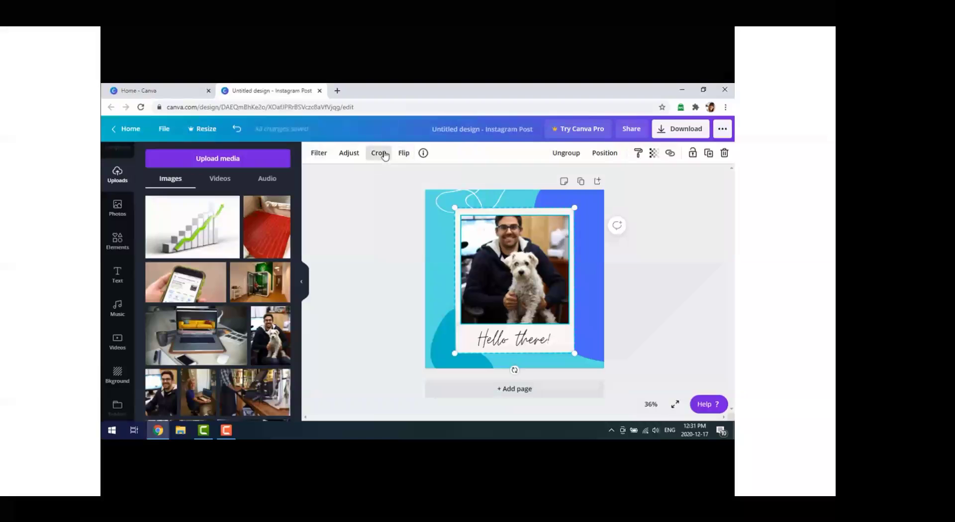
{"action": "left_click", "coordinate": [383, 156]}
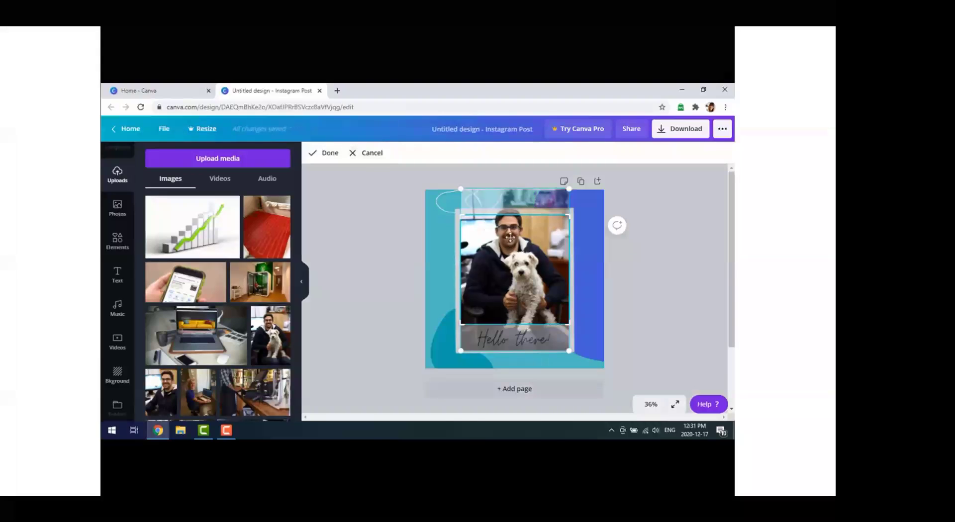
{"action": "left_click_drag", "start_coordinate": [510, 243], "coordinate": [508, 256]}
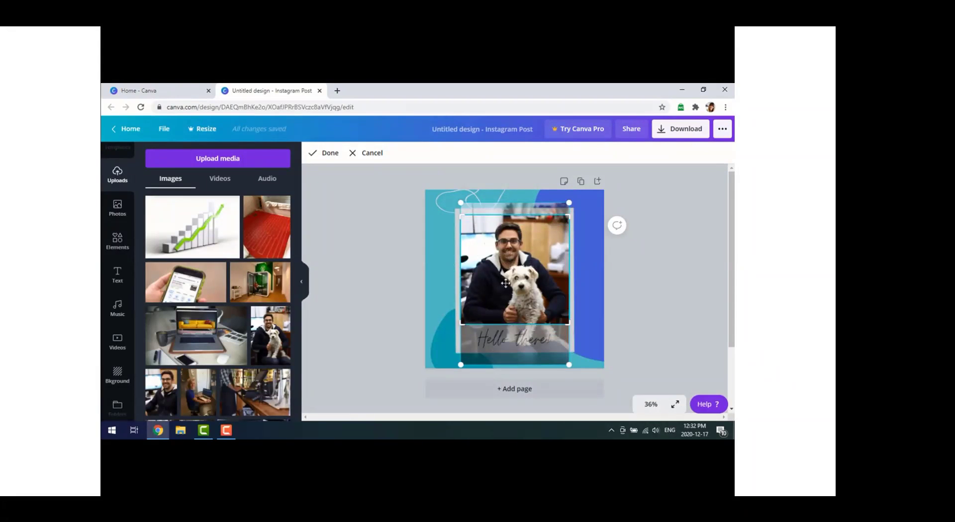
{"action": "left_click_drag", "start_coordinate": [525, 280], "coordinate": [367, 187]}
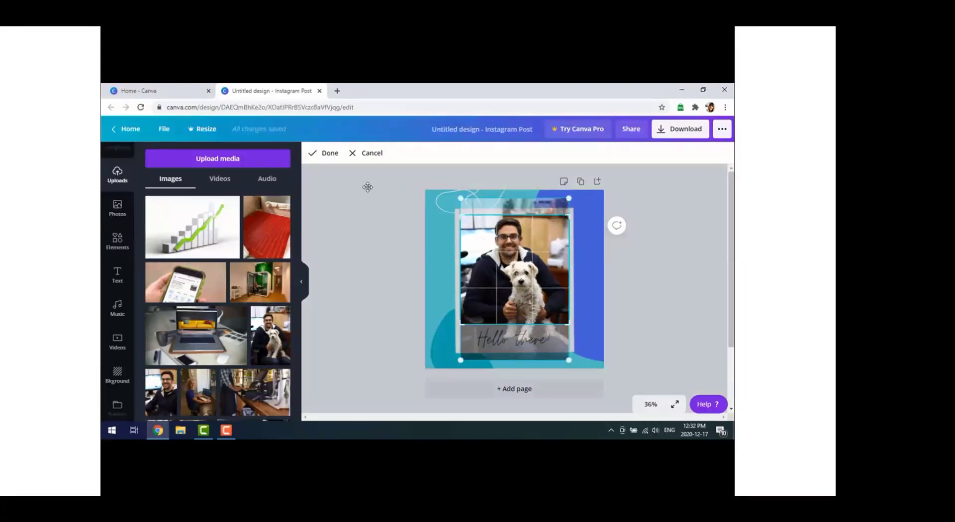
{"action": "left_click", "coordinate": [327, 154]}
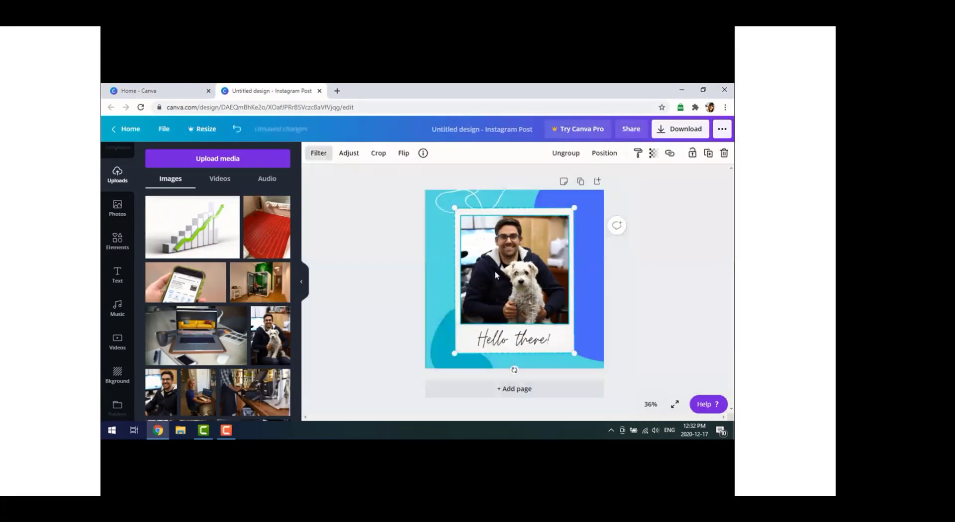
Apply the Dare filter to the framed photo and set its intensity to 26
{"action": "left_click", "coordinate": [311, 160]}
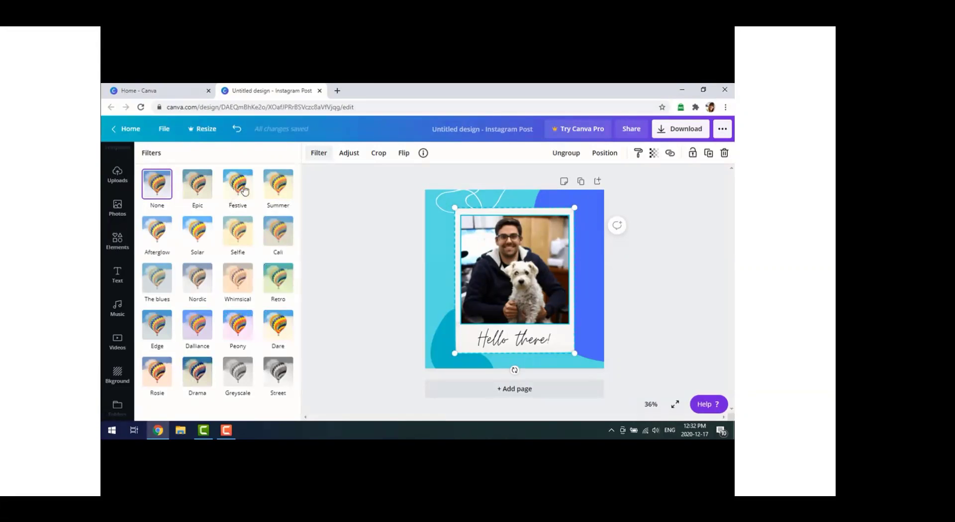
{"action": "left_click", "coordinate": [278, 332]}
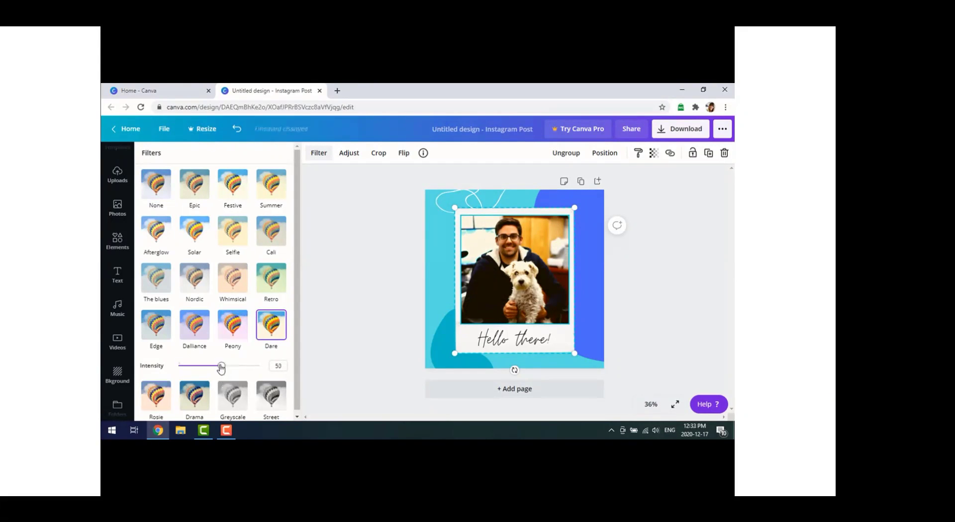
{"action": "left_click", "coordinate": [216, 366]}
{"action": "left_click_drag", "start_coordinate": [204, 372], "coordinate": [197, 369]}
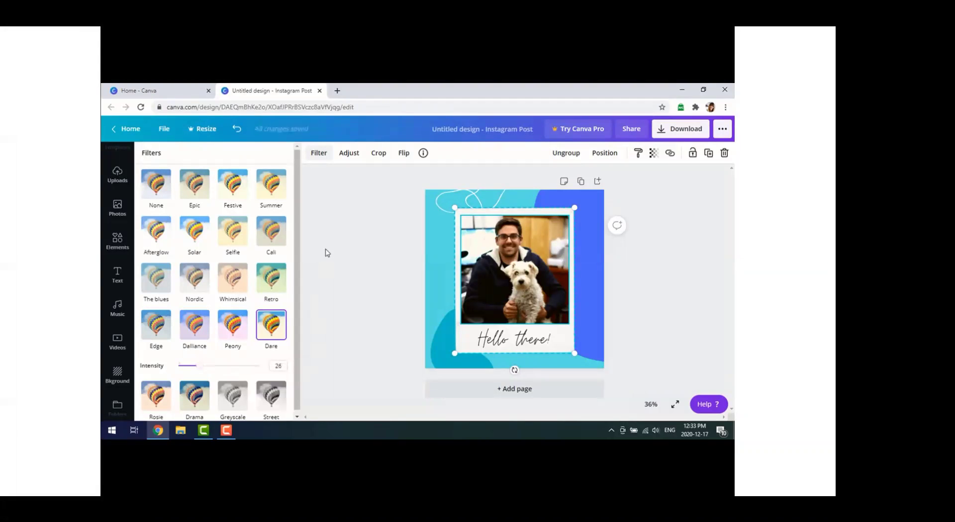
Adjust the framed photo's vignette to 100
{"action": "left_click", "coordinate": [348, 154]}
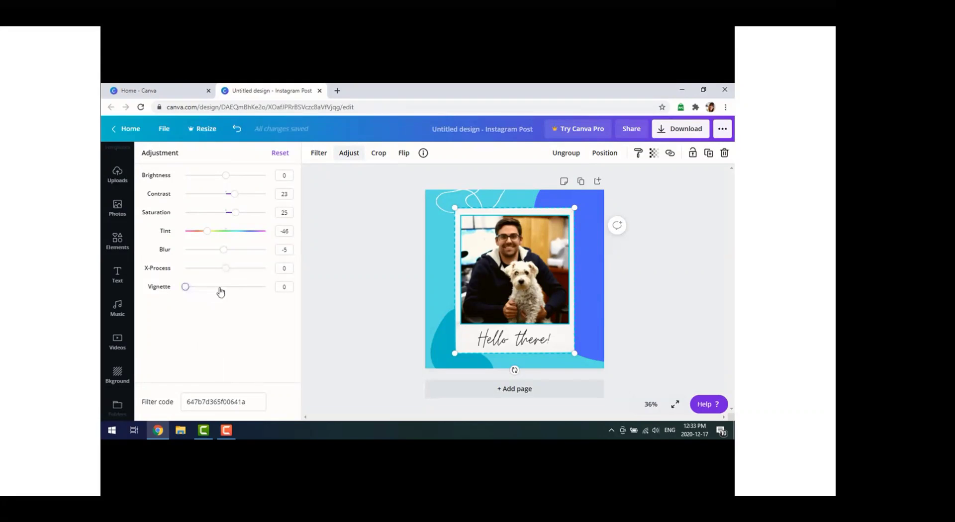
{"action": "left_click", "coordinate": [250, 289]}
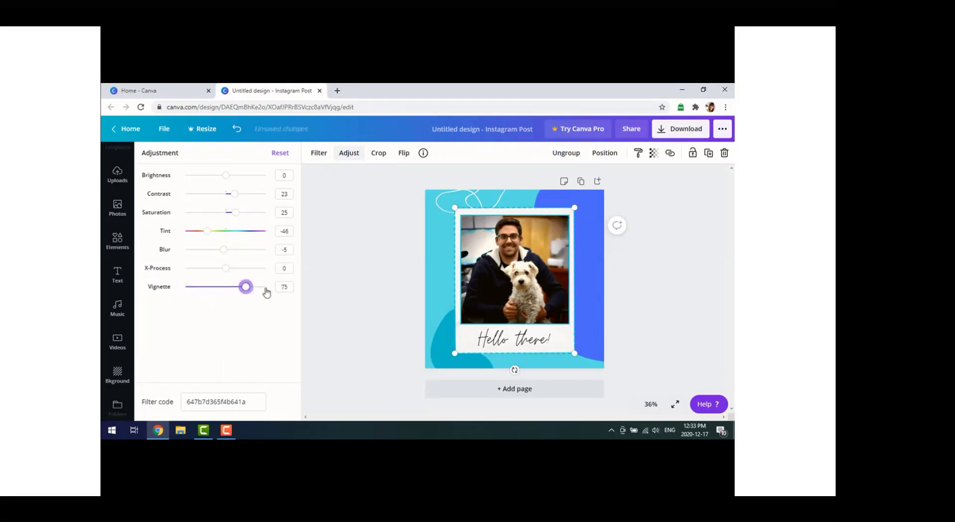
{"action": "left_click_drag", "start_coordinate": [277, 292], "coordinate": [283, 302]}
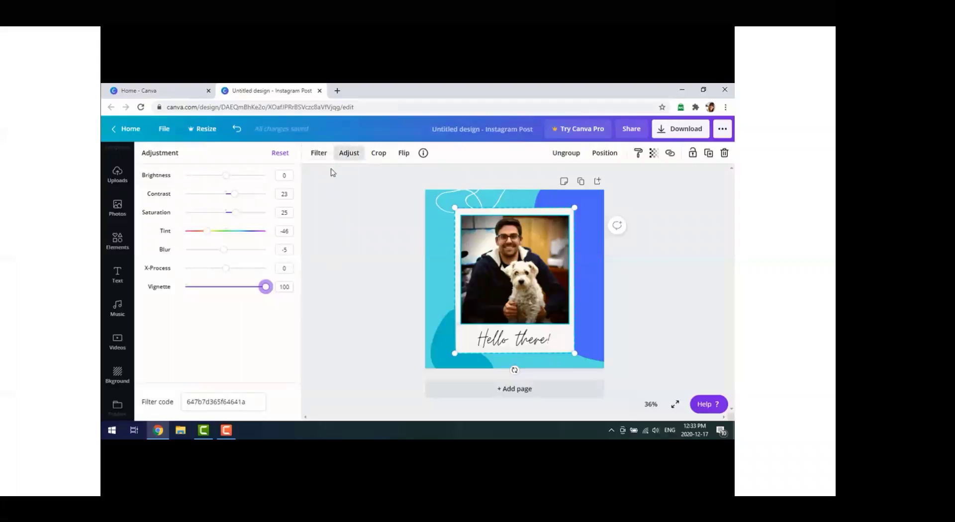
Try flipping the framed photo vertically and horizontally, restoring its original orientation after each flip
{"action": "left_click", "coordinate": [403, 154]}
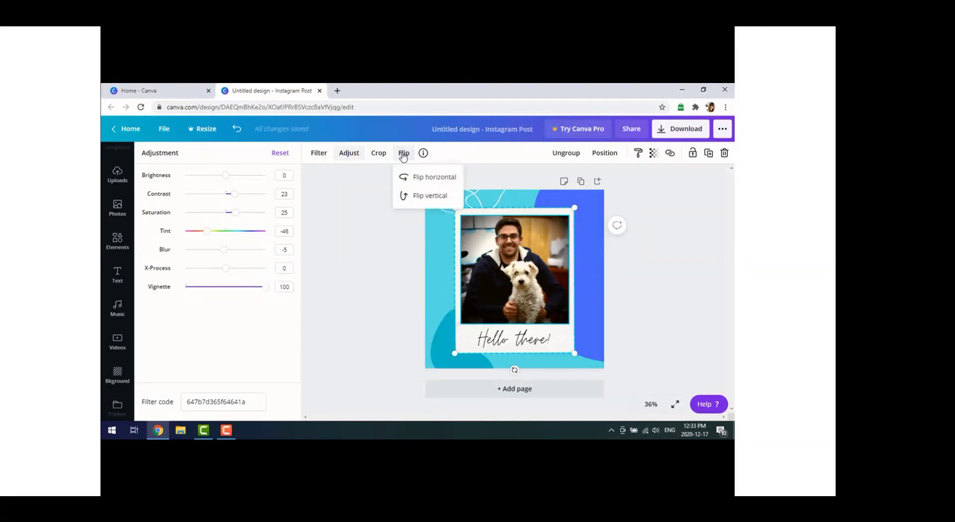
{"action": "left_click", "coordinate": [414, 199]}
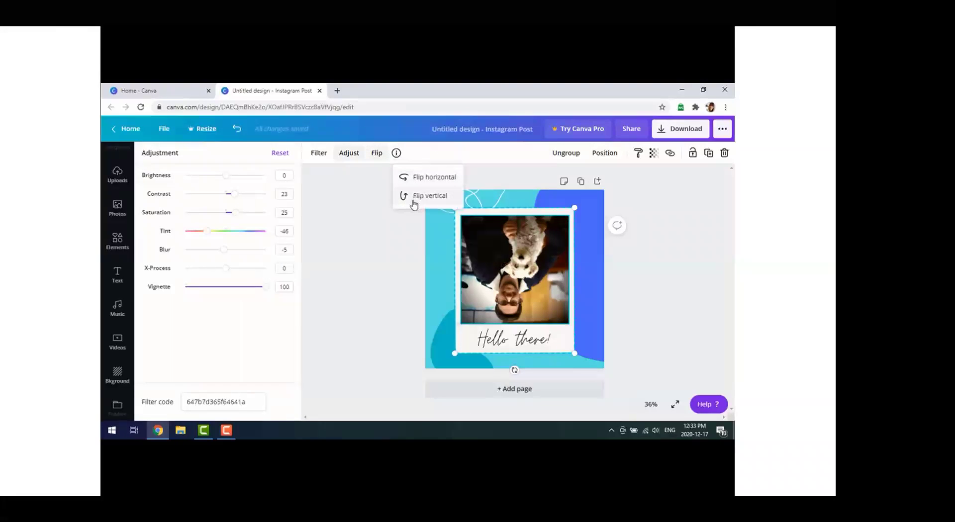
{"action": "left_click", "coordinate": [412, 204]}
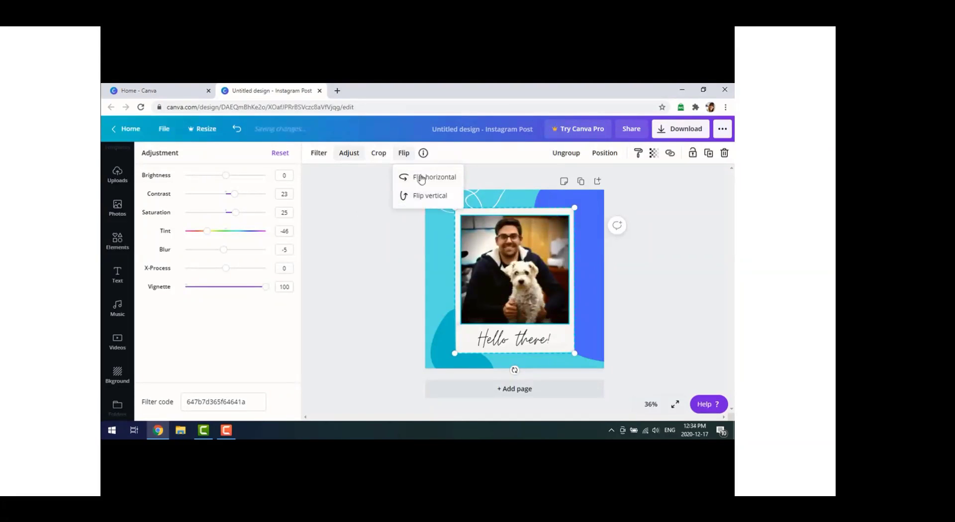
{"action": "left_click", "coordinate": [421, 180]}
{"action": "left_click", "coordinate": [421, 180]}
{"action": "left_click", "coordinate": [421, 180]}
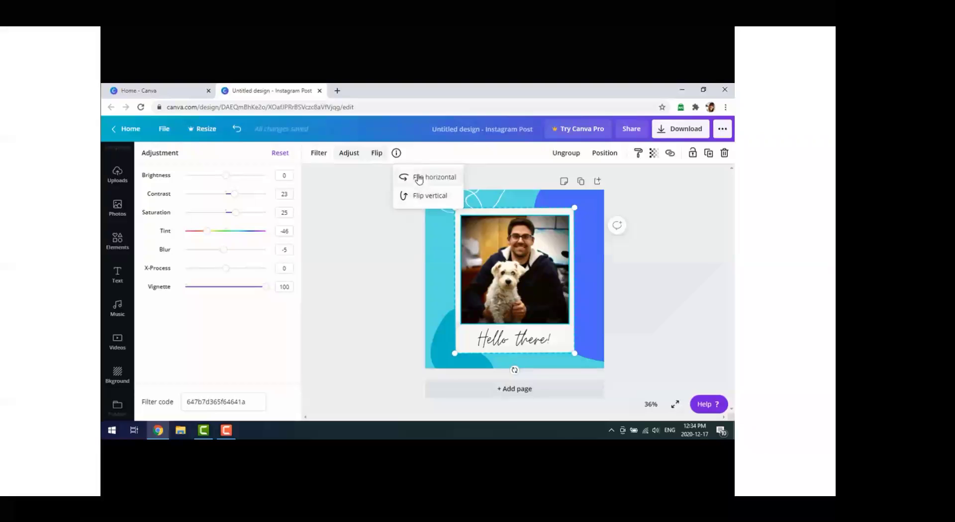
{"action": "left_click", "coordinate": [419, 178]}
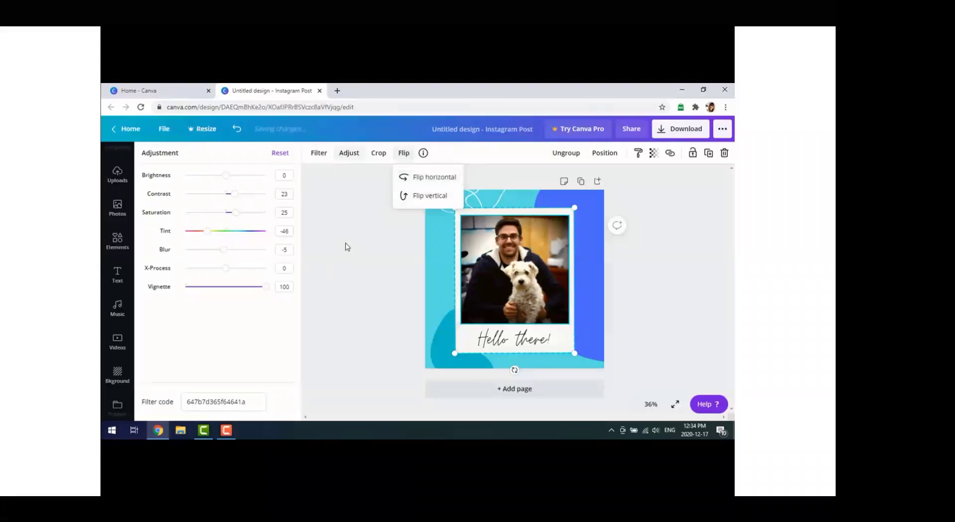
{"action": "left_click", "coordinate": [314, 251]}
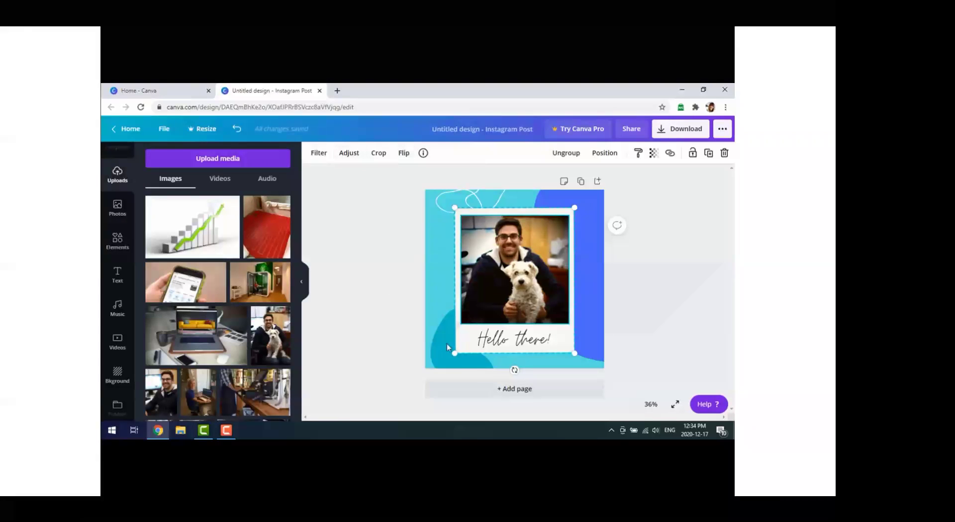
Replace the "Hello there!" caption under the photo with "DSS 4Ever"
{"action": "left_click", "coordinate": [525, 344]}
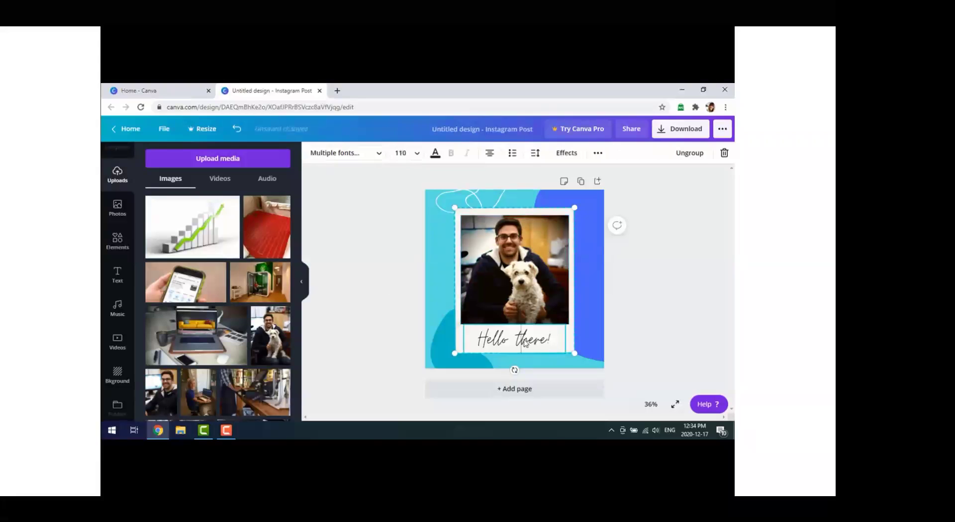
{"action": "left_click_drag", "start_coordinate": [550, 338], "coordinate": [476, 341]}
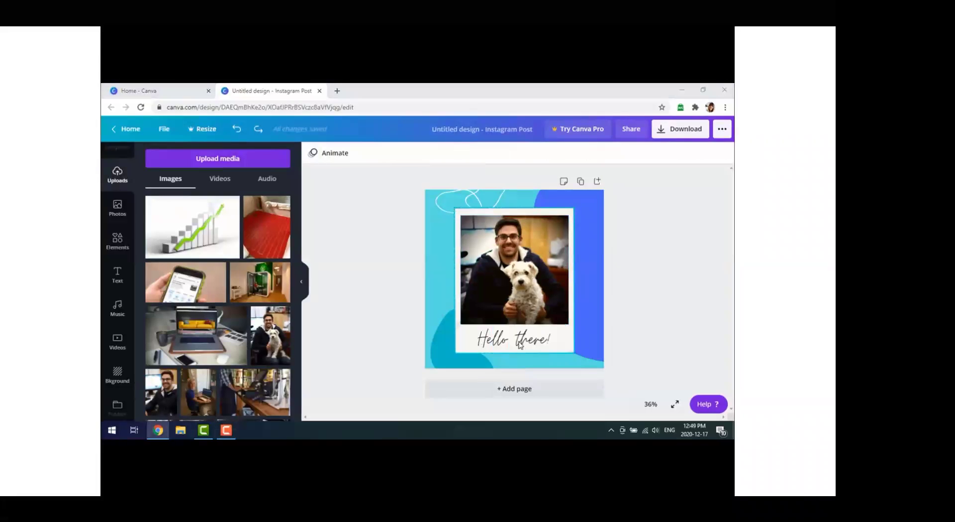
{"action": "left_click", "coordinate": [520, 345]}
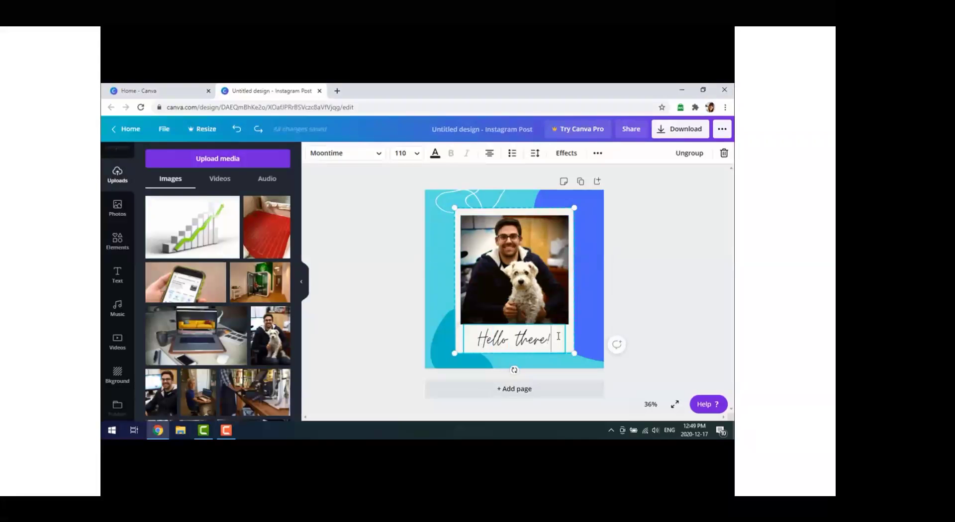
{"action": "key", "text": "BackSpace"}
{"action": "key", "text": "BackSpace"}
{"action": "key", "text": "BackSpace"}
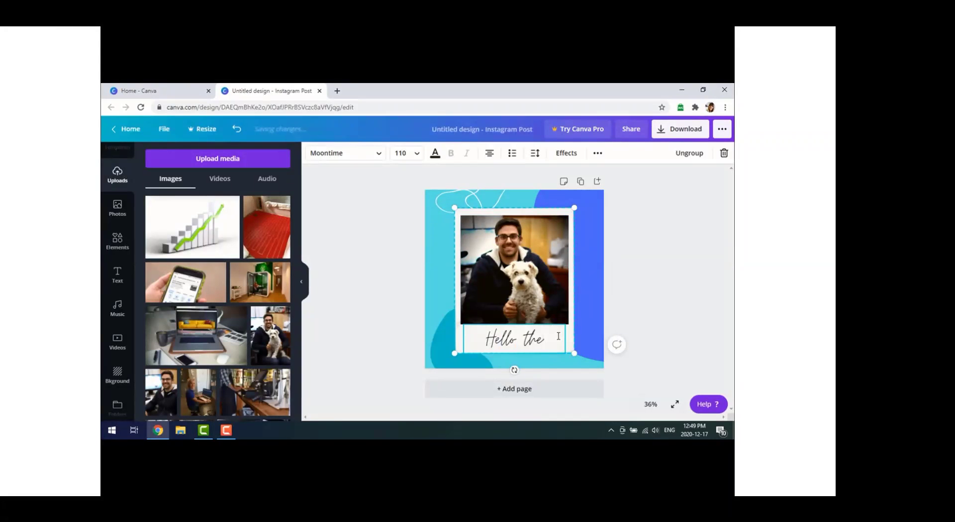
{"action": "key", "text": "BackSpace"}
{"action": "key", "text": "BackSpace"}
{"action": "key", "text": "BackSpace"}
{"action": "key", "text": "BackSpace"}
{"action": "key", "text": "BackSpace"}
{"action": "key", "text": "BackSpace"}
{"action": "key", "text": "BackSpace"}
{"action": "key", "text": "BackSpace"}
{"action": "key", "text": "BackSpace"}
{"action": "type", "text": "W"}
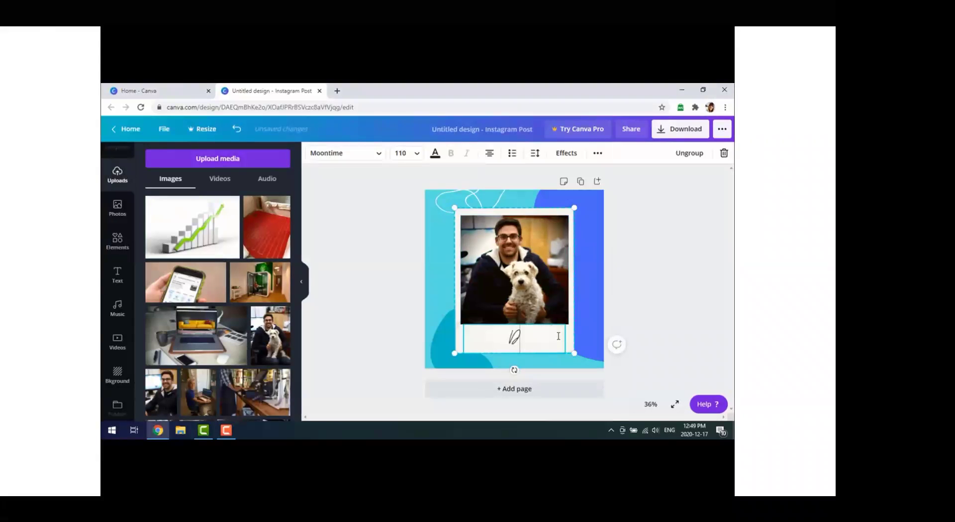
{"action": "type", "text": "SS 4Ever"}
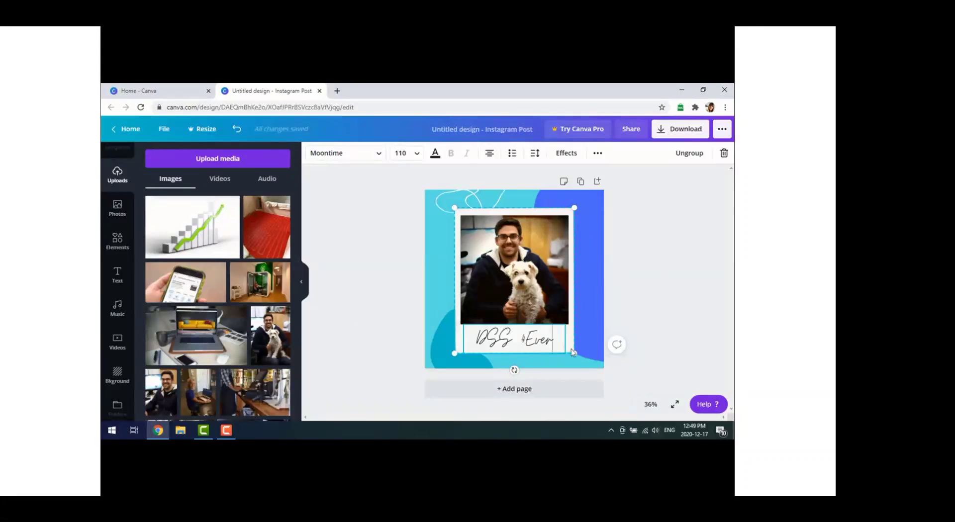
Change the whole "DSS 4Ever" caption to the Glacial Indifference font at size 80
{"action": "left_click_drag", "start_coordinate": [555, 338], "coordinate": [477, 342]}
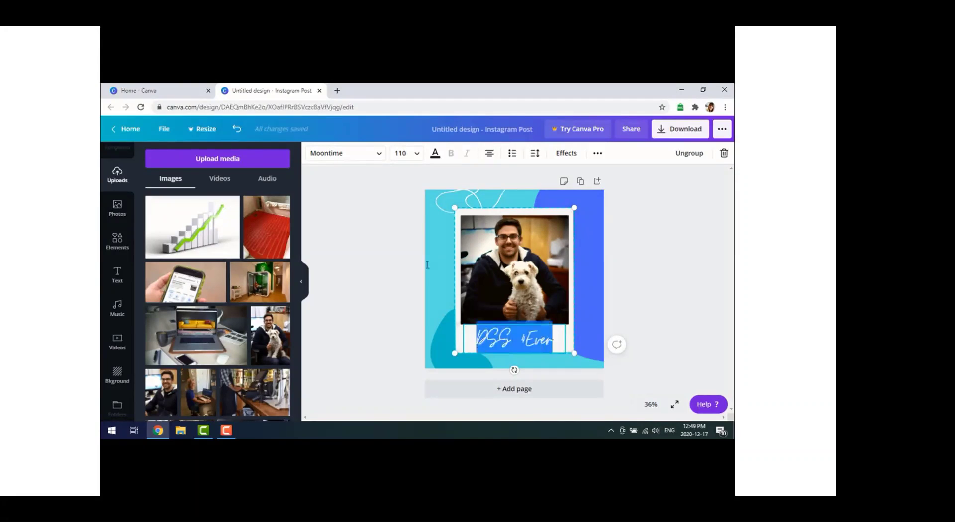
{"action": "left_click", "coordinate": [381, 157]}
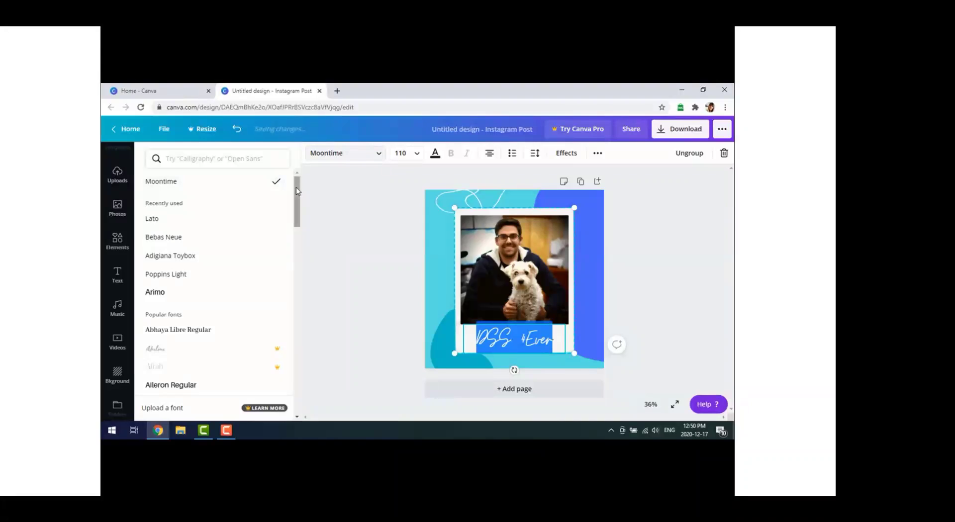
{"action": "left_click_drag", "start_coordinate": [298, 202], "coordinate": [297, 213]}
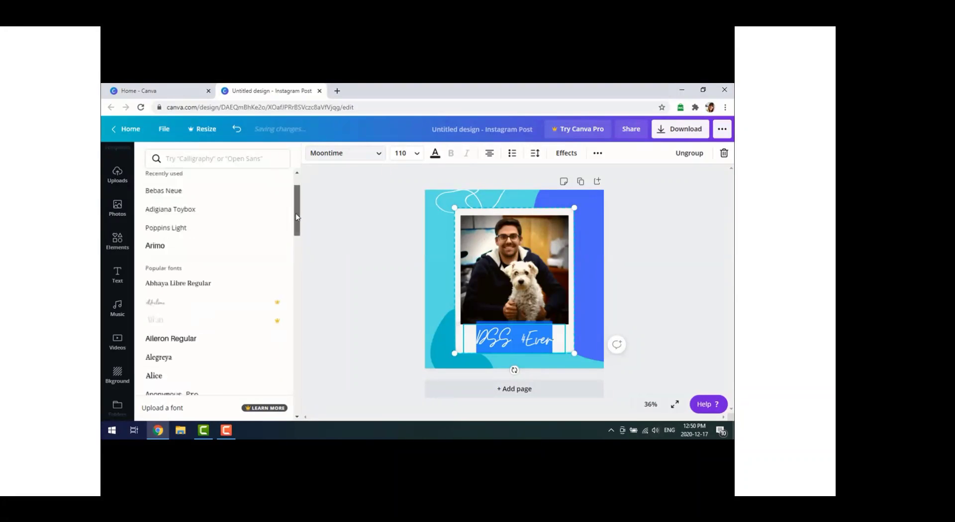
{"action": "scroll", "coordinate": [294, 227], "scroll_direction": "down", "scroll_amount": 2}
{"action": "scroll", "coordinate": [294, 232], "scroll_direction": "down", "scroll_amount": 2}
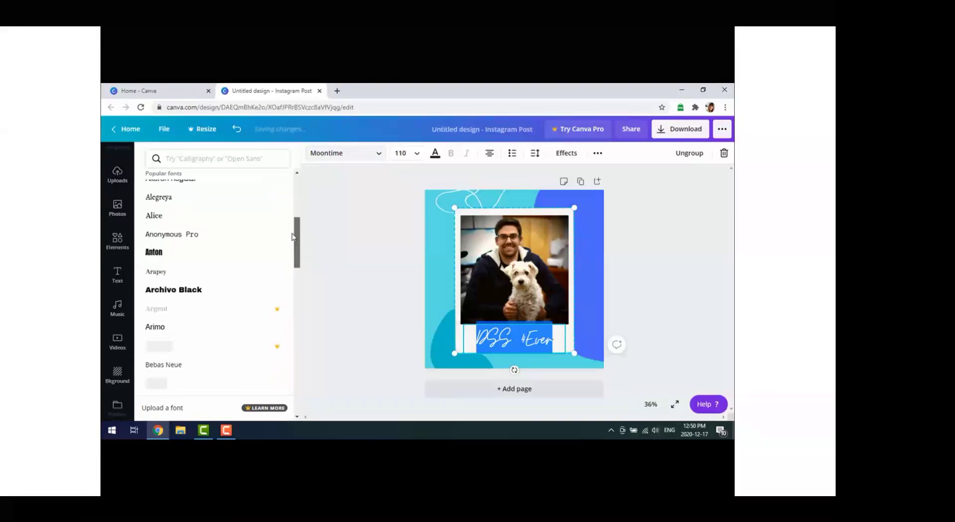
{"action": "scroll", "coordinate": [292, 242], "scroll_direction": "down", "scroll_amount": 2}
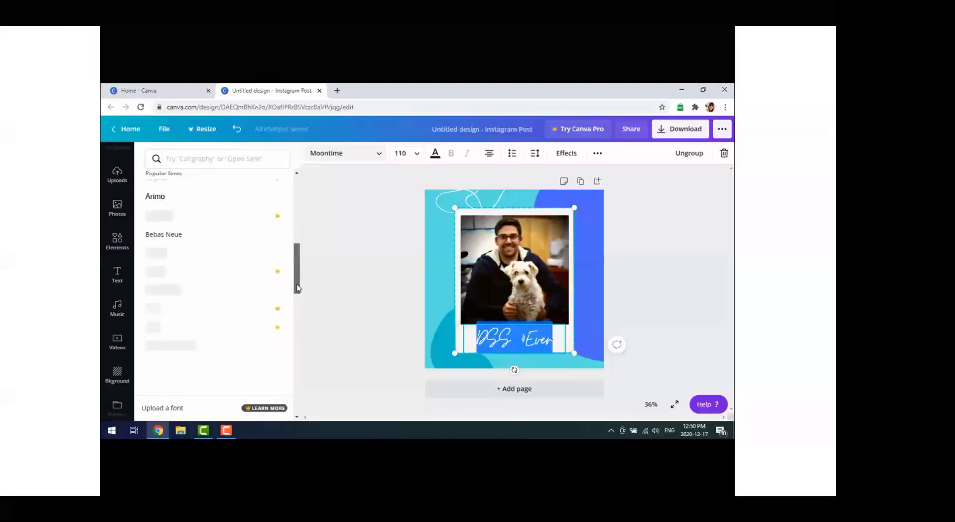
{"action": "left_click_drag", "start_coordinate": [298, 297], "coordinate": [296, 312]}
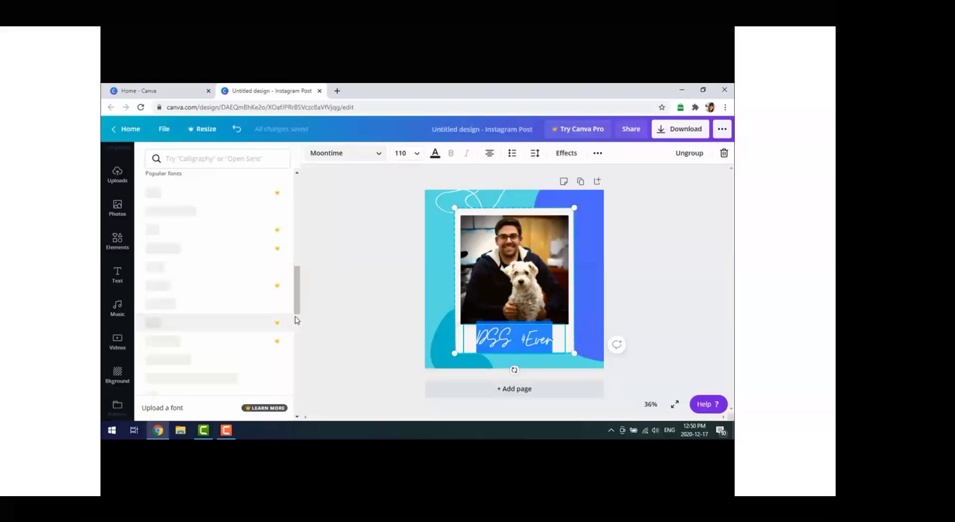
{"action": "scroll", "coordinate": [294, 321], "scroll_direction": "up", "scroll_amount": 3}
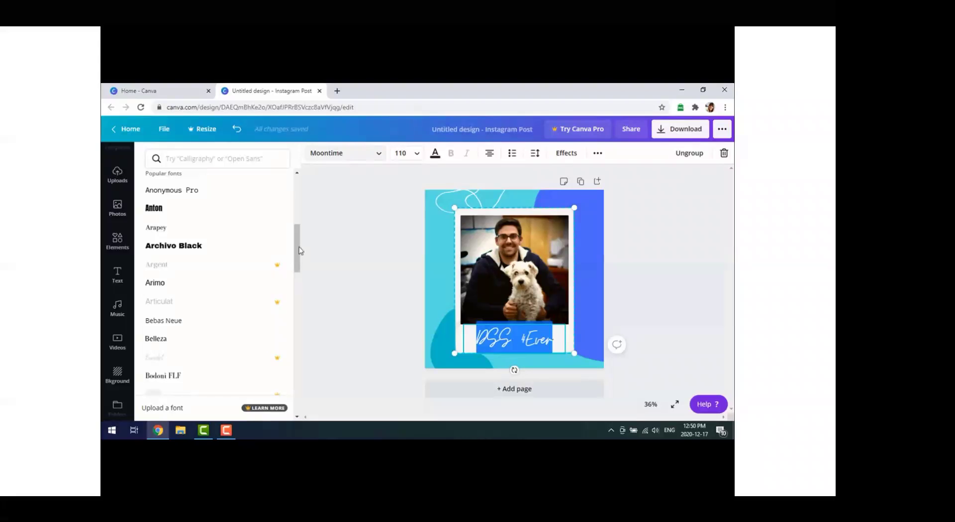
{"action": "scroll", "coordinate": [293, 271], "scroll_direction": "down", "scroll_amount": 2}
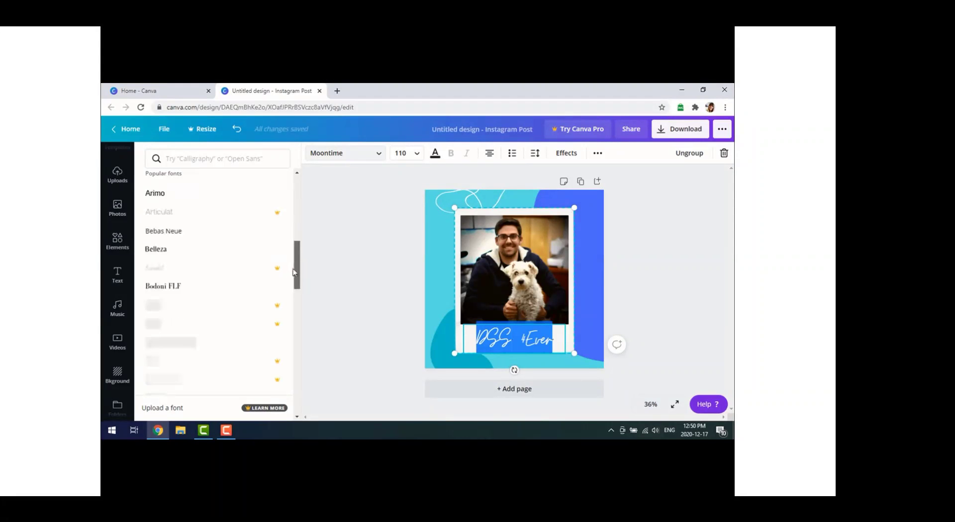
{"action": "scroll", "coordinate": [295, 268], "scroll_direction": "down", "scroll_amount": 1}
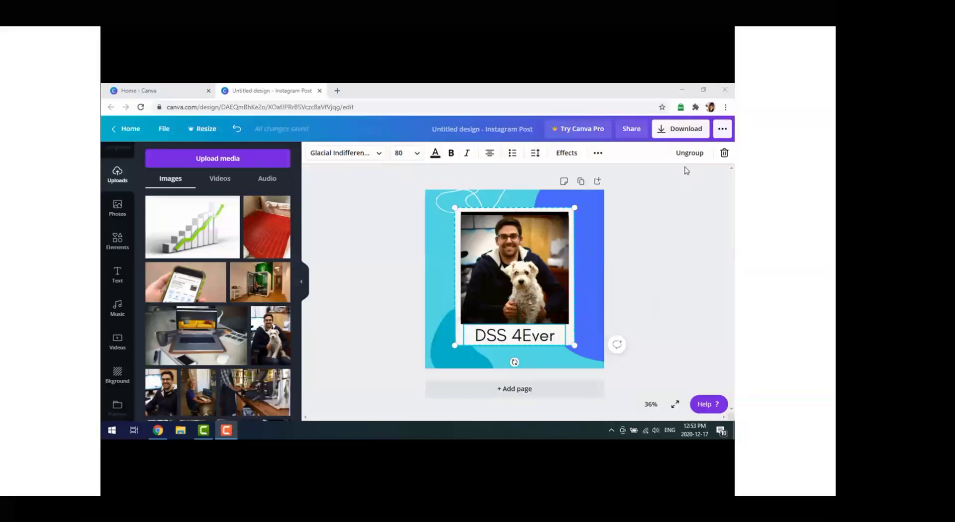
Open the design's download settings and look through the available file types
{"action": "left_click", "coordinate": [685, 130]}
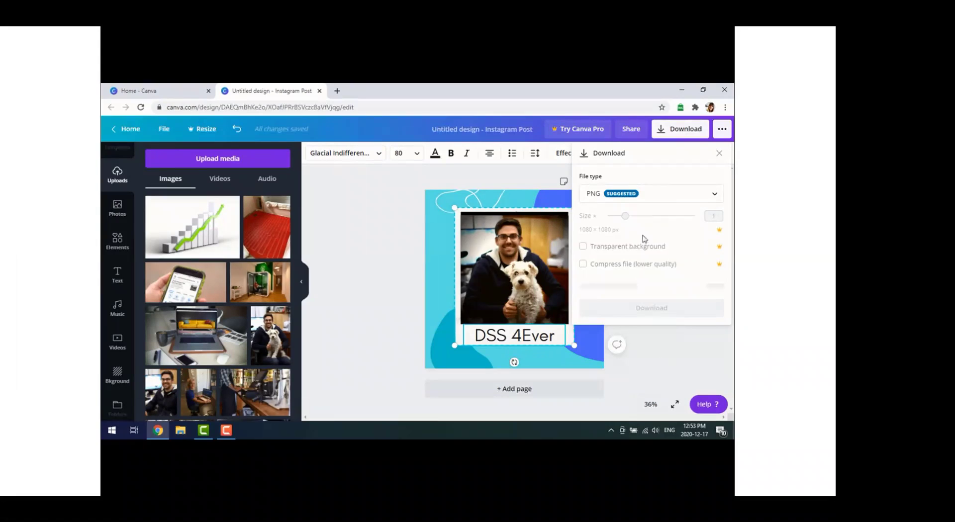
{"action": "left_click", "coordinate": [712, 195]}
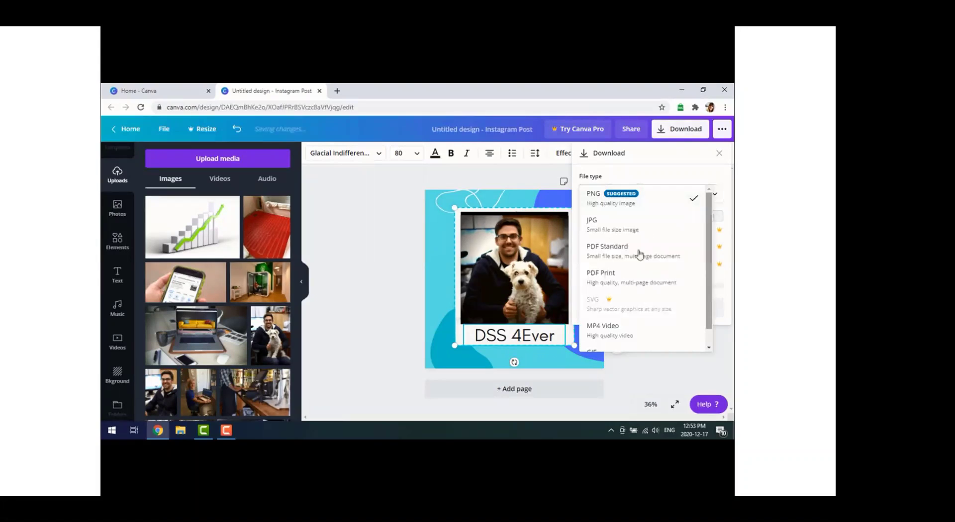
{"action": "left_click", "coordinate": [648, 372]}
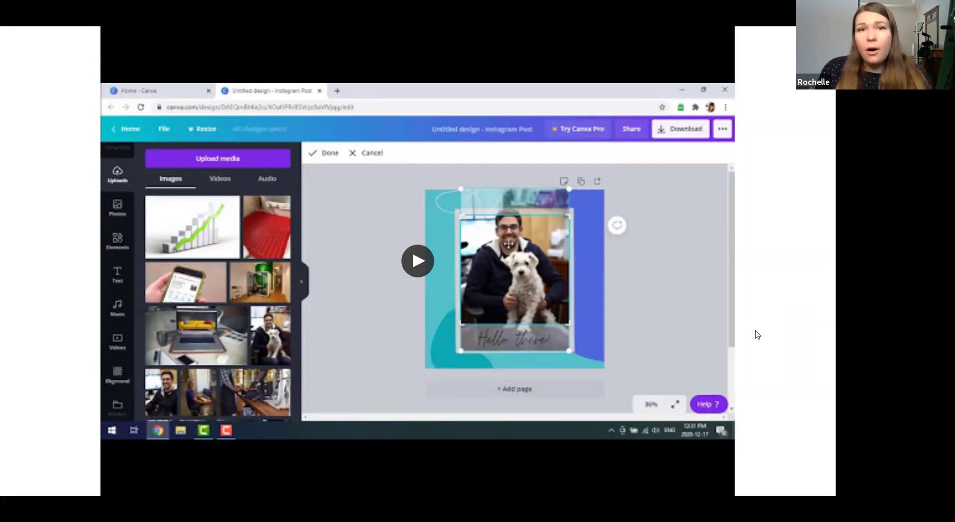
{"action": "key", "text": "Right"}
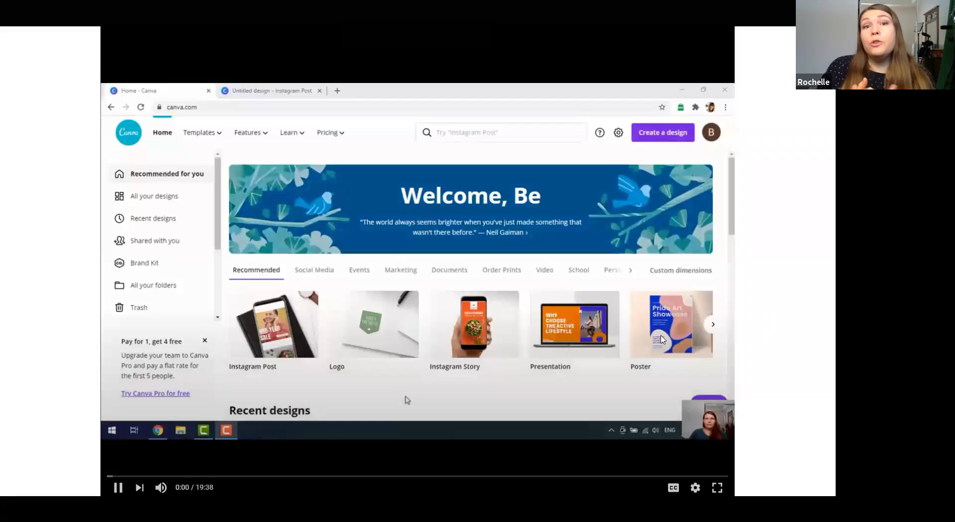
{"action": "left_click", "coordinate": [128, 466]}
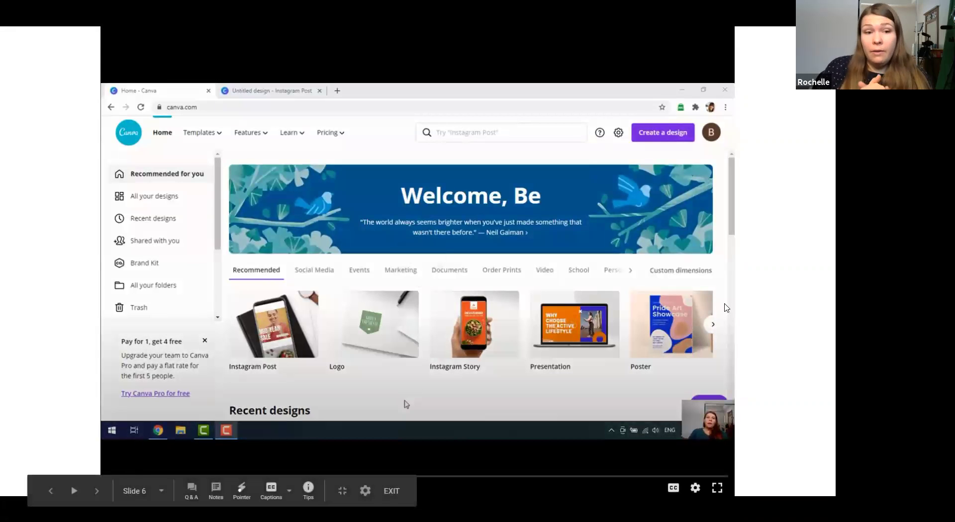
{"action": "key", "text": "Left"}
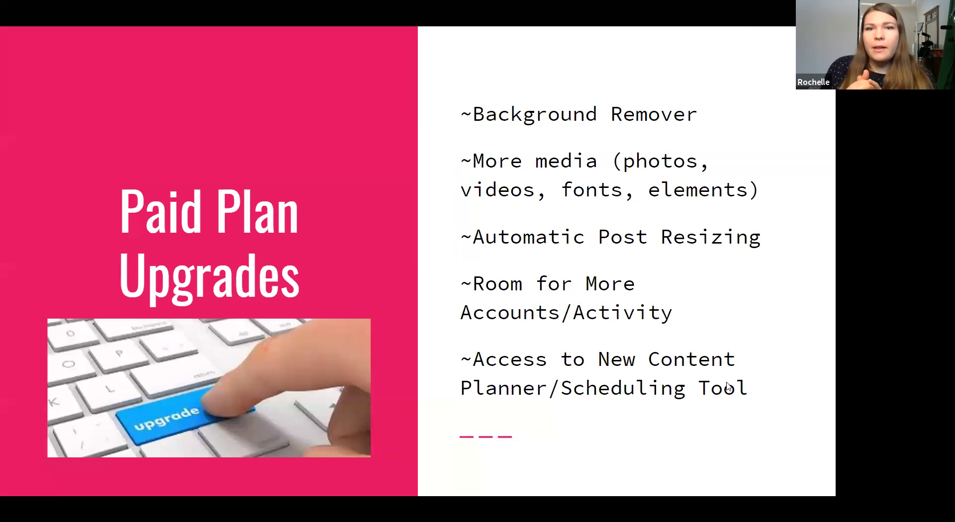